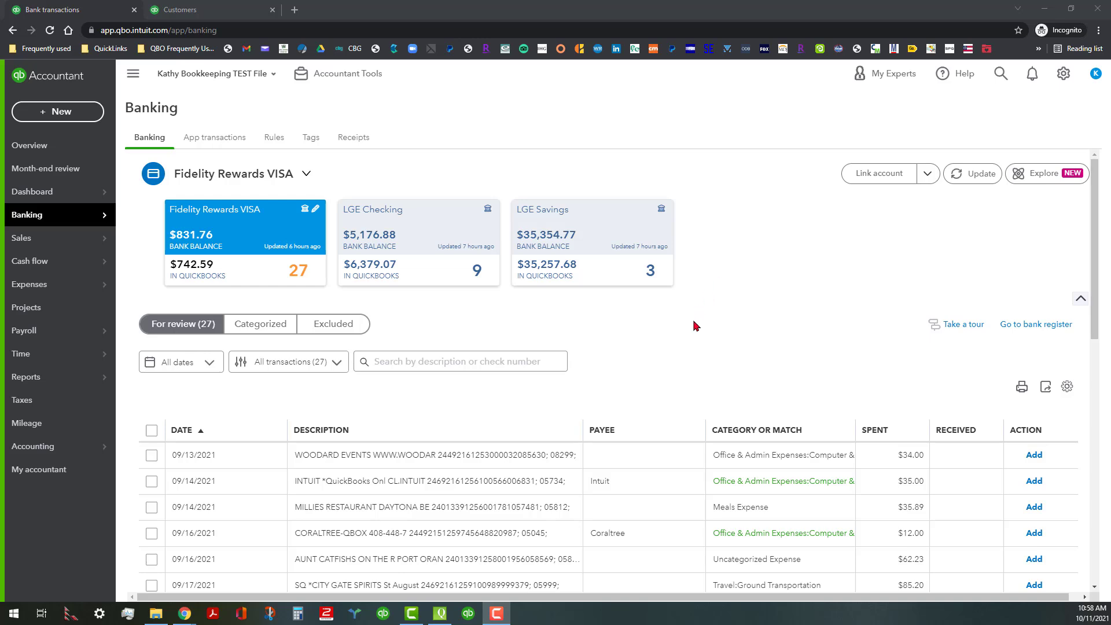
# - Examine the Fidelity Rewards VISA transactions awaiting review, including their payees and suggested categories
pyautogui.scroll(-1, 669, 324)
pyautogui.scroll(1, 670, 324)
pyautogui.moveTo(141, 66); pyautogui.dragTo(222, 88)
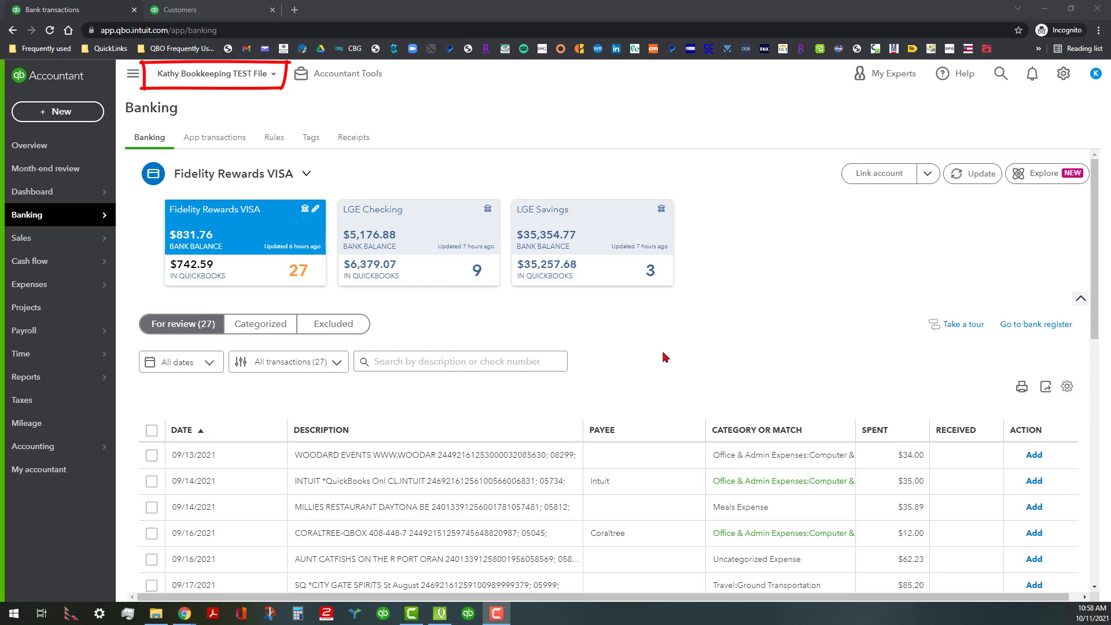
pyautogui.scroll(-2, 664, 358)
pyautogui.scroll(-2, 656, 358)
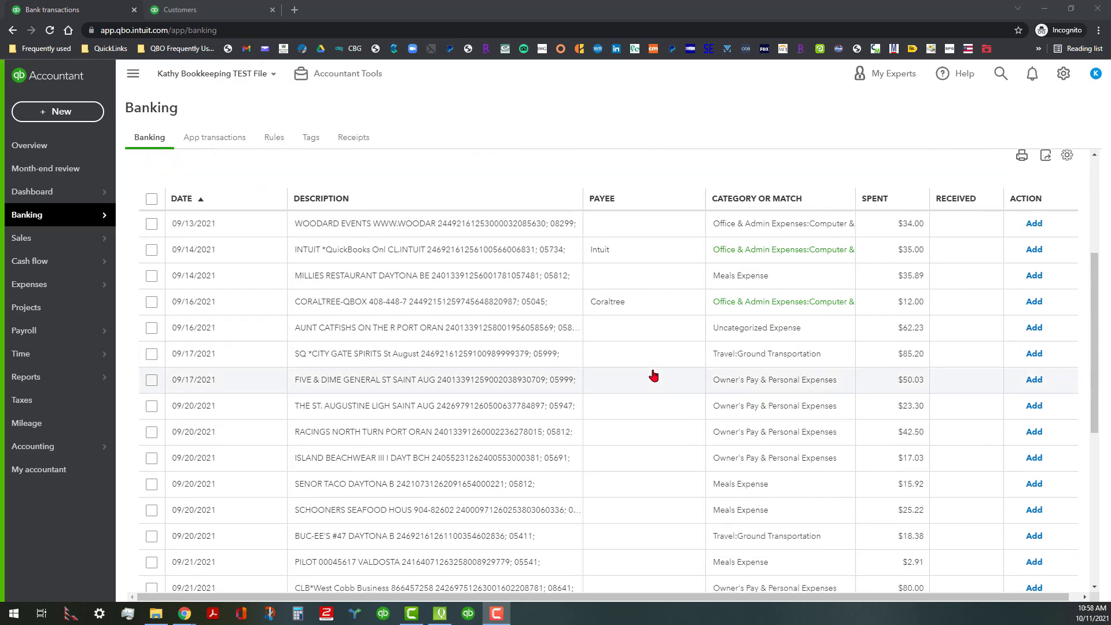
pyautogui.scroll(-6, 619, 501)
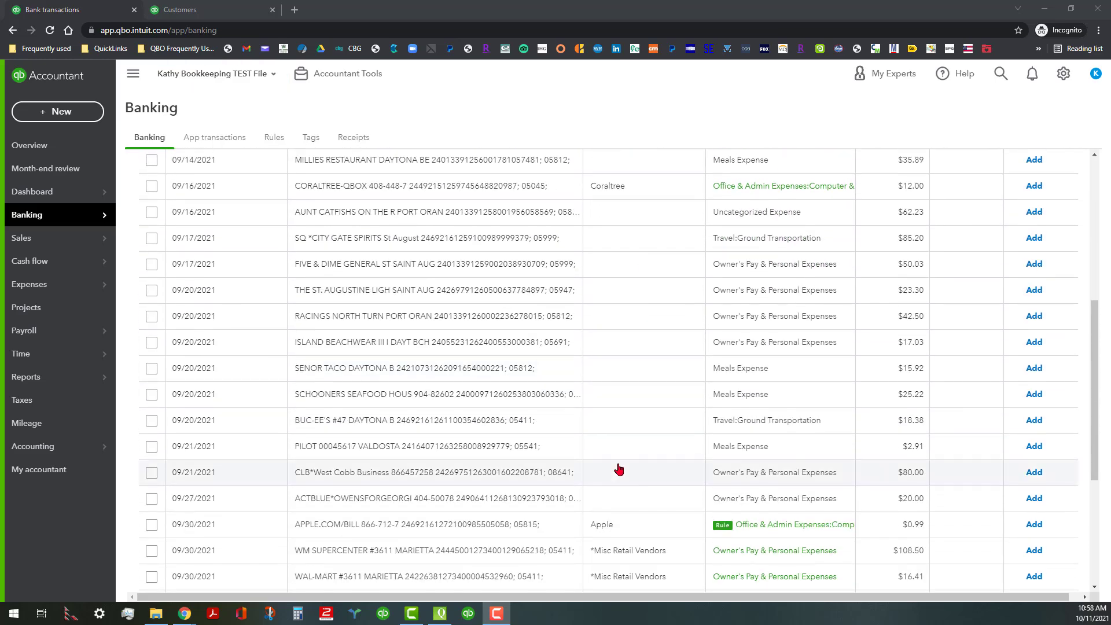
pyautogui.scroll(7, 642, 460)
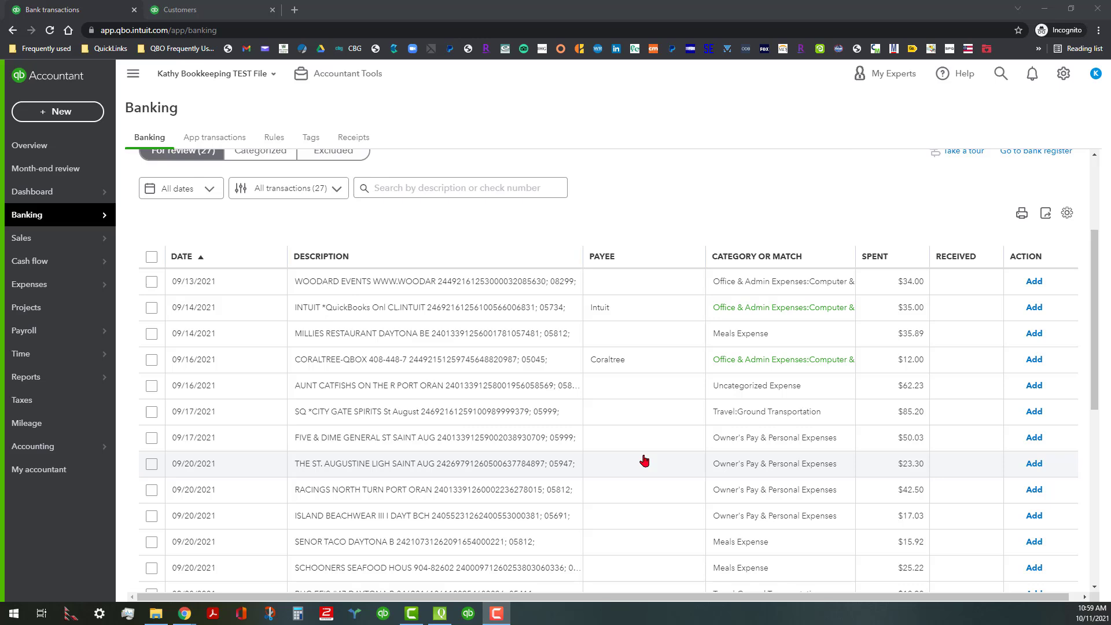
pyautogui.scroll(-2, 644, 460)
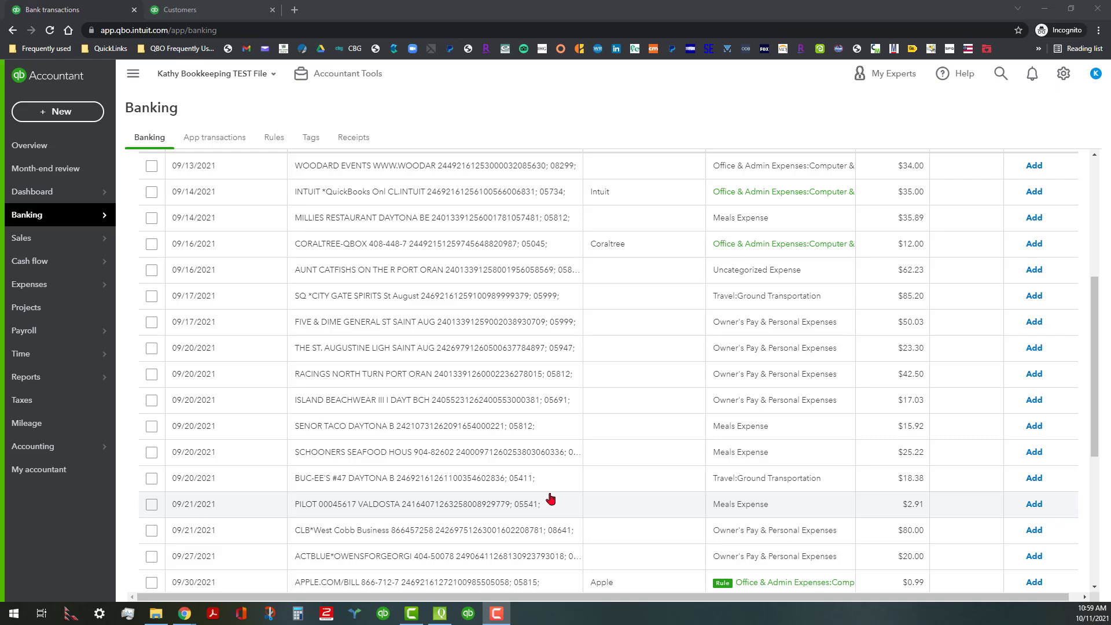
pyautogui.scroll(3, 662, 365)
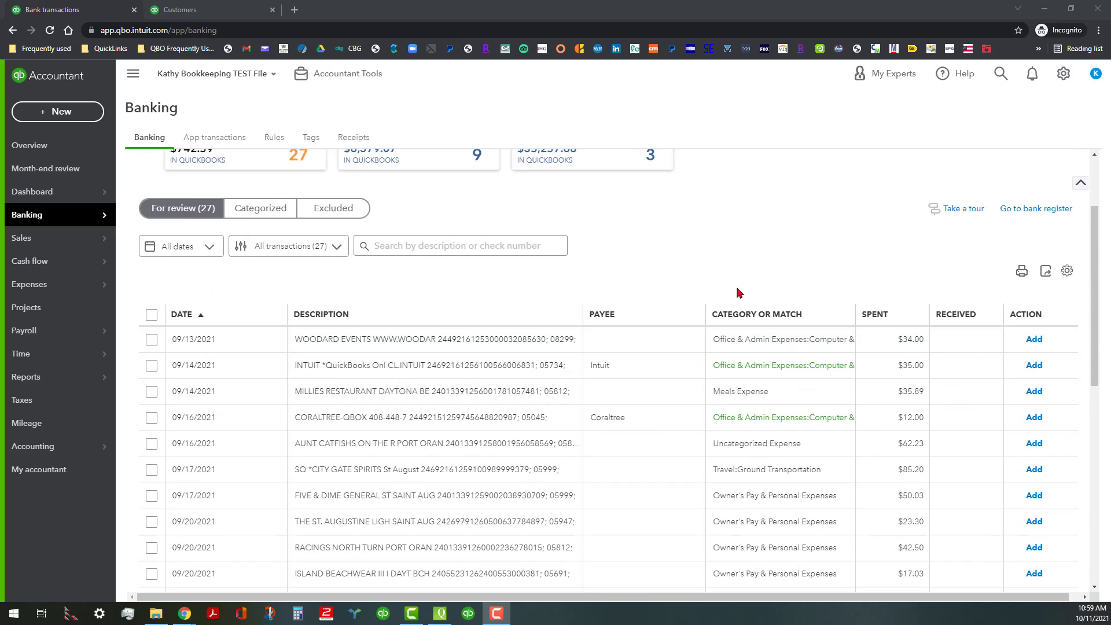
# - Sort the transactions for review by category and select the five Meals Expense transactions, from Wallace Barbecue to Millies Restaurant
pyautogui.click(753, 318)
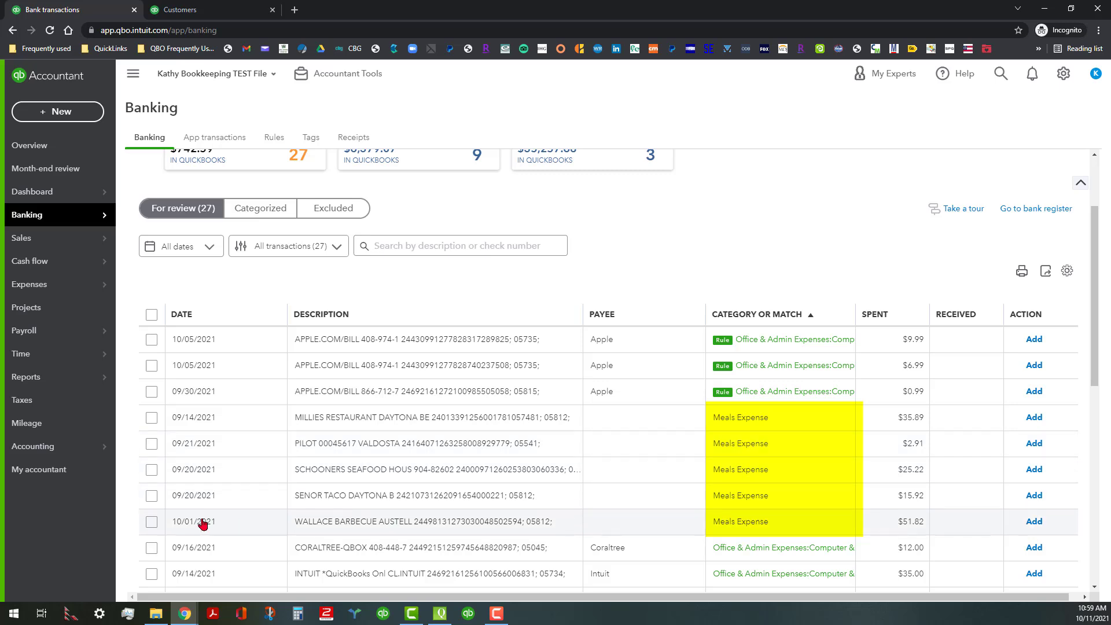
pyautogui.click(151, 522)
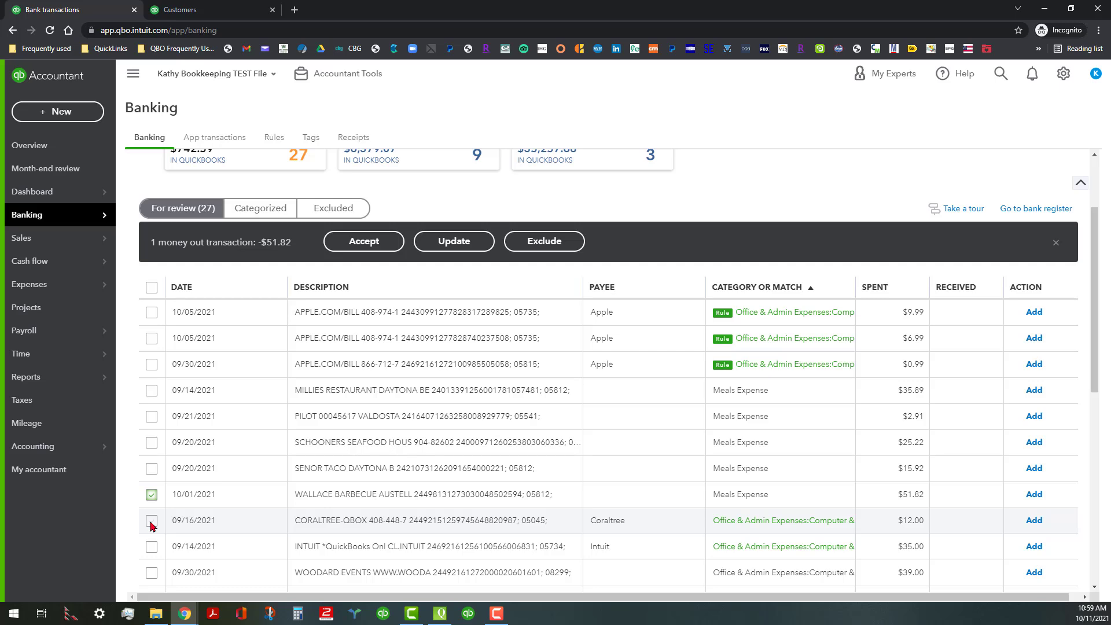
pyautogui.keyDown('shift'); pyautogui.click(151, 391); pyautogui.keyUp('shift')
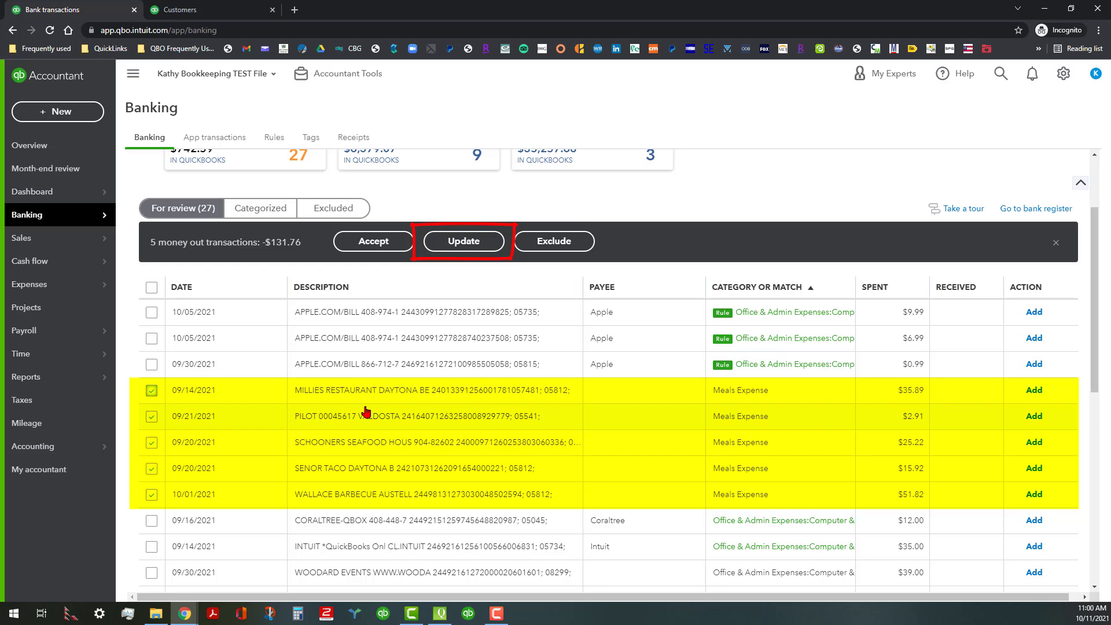
# - Start a bulk update of the selected transactions, leave the transaction type blank and set the payee to *Misc Food Vendors
pyautogui.click(484, 247)
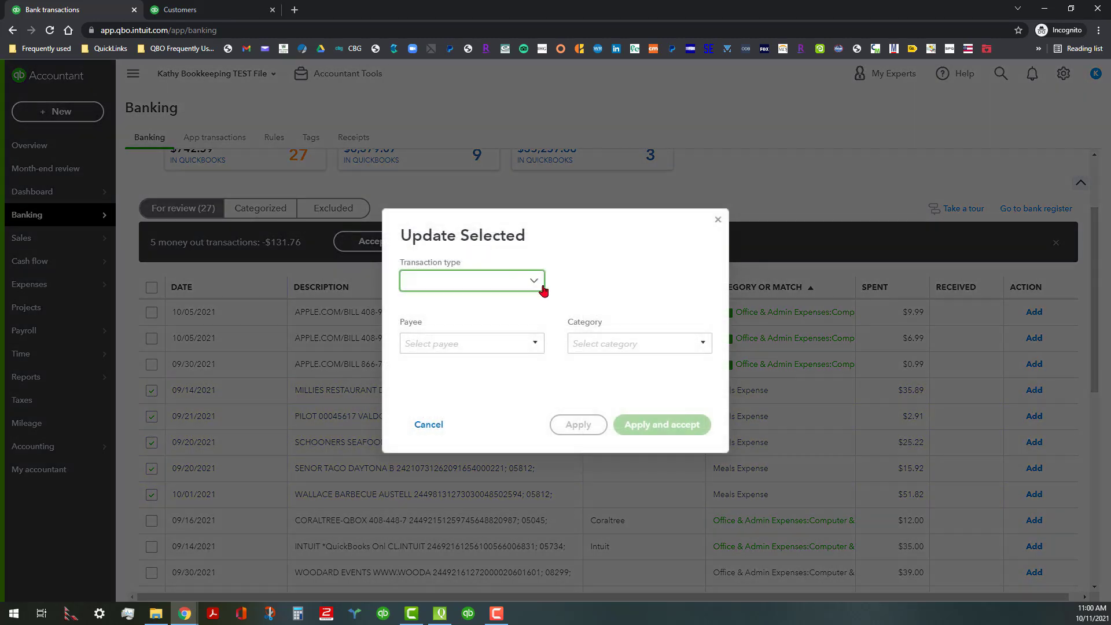
pyautogui.click(539, 283)
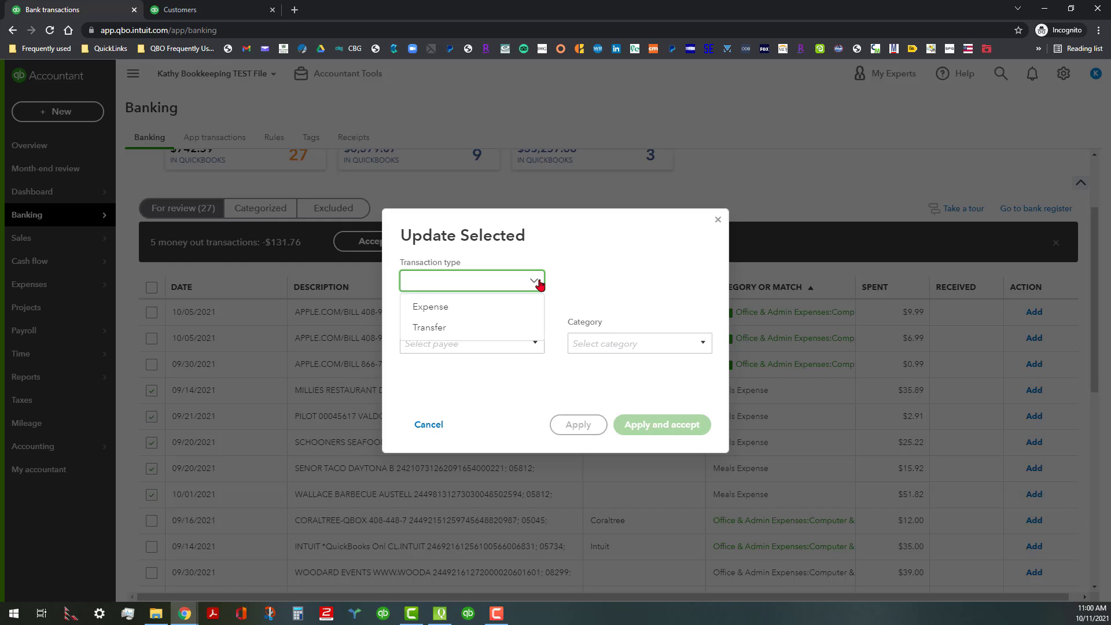
pyautogui.click(592, 278)
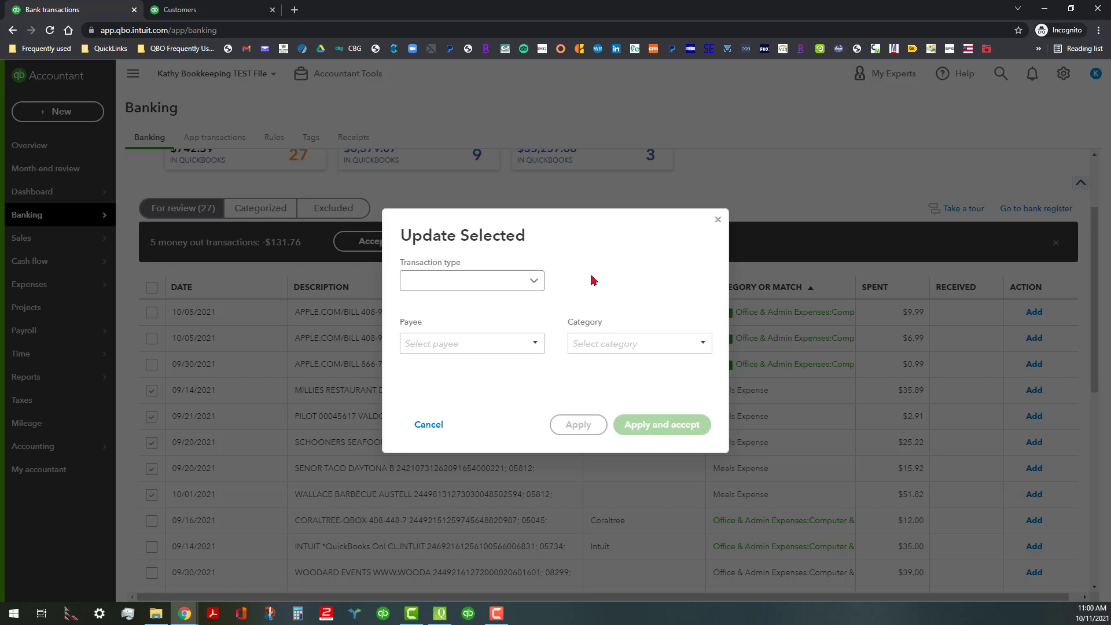
pyautogui.click(534, 345)
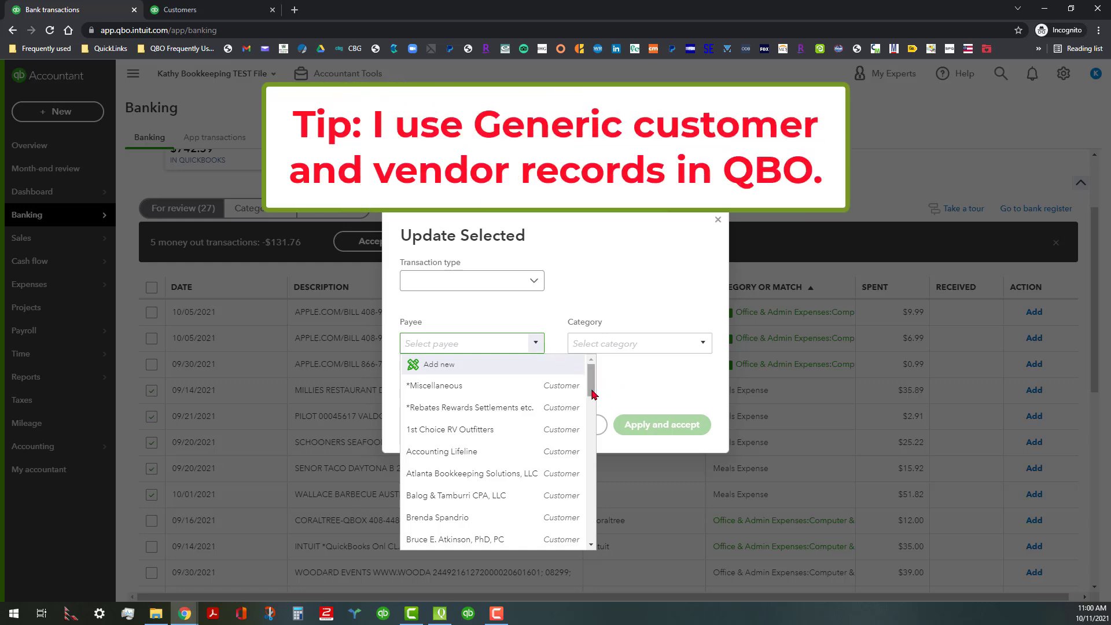
pyautogui.moveTo(590, 382); pyautogui.dragTo(590, 456)
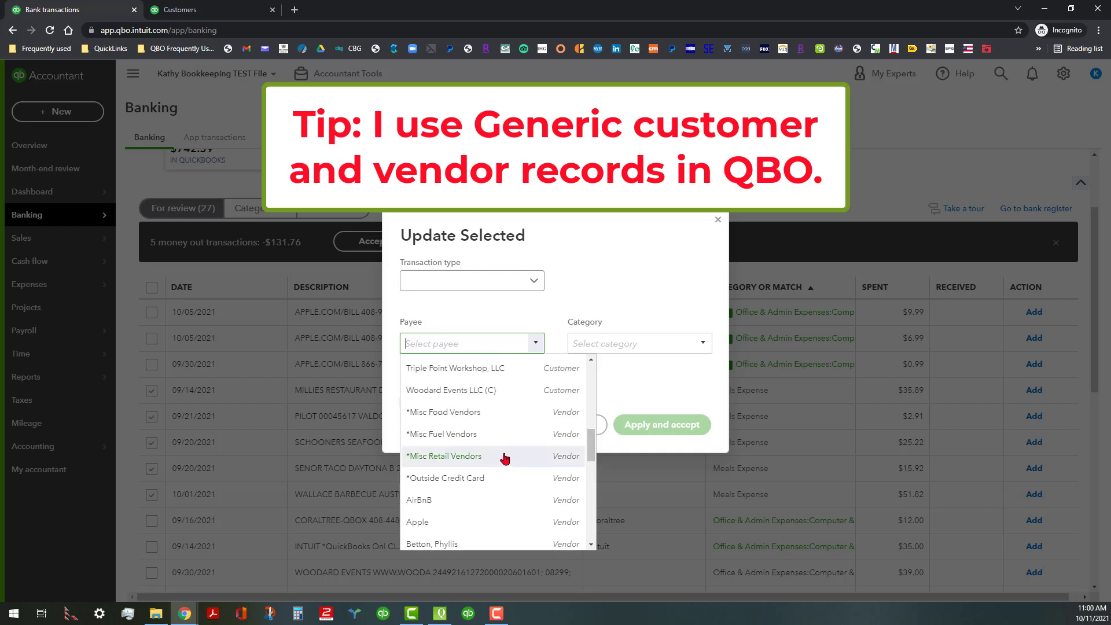
pyautogui.click(453, 413)
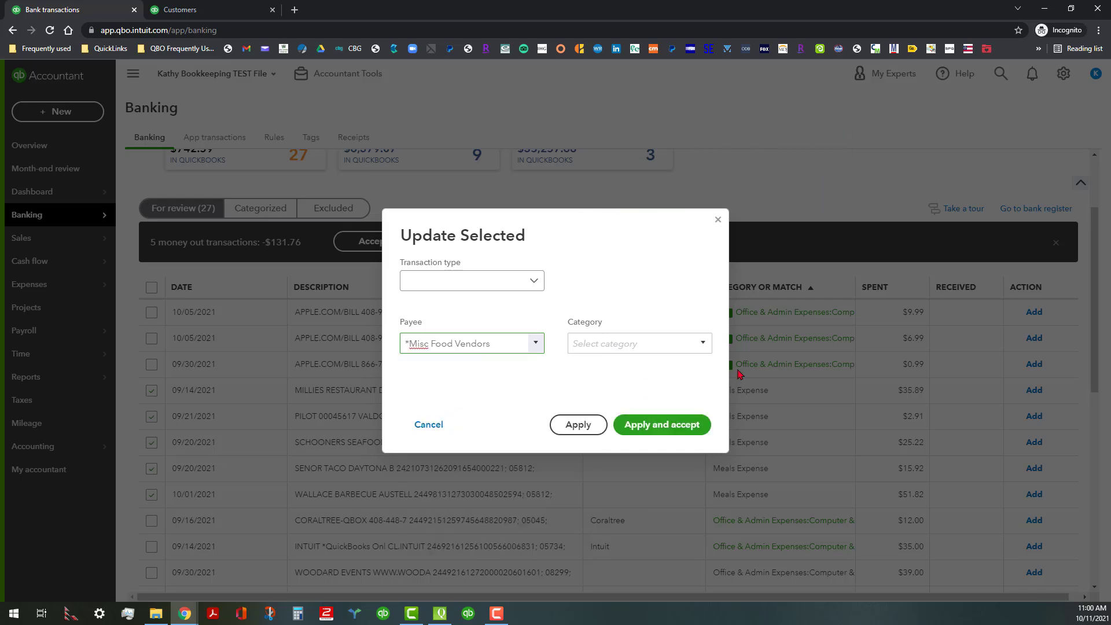
# - Set the bulk update's category to Owner's Pay & Personal Expenses and apply the changes without accepting the transactions
pyautogui.click(706, 343)
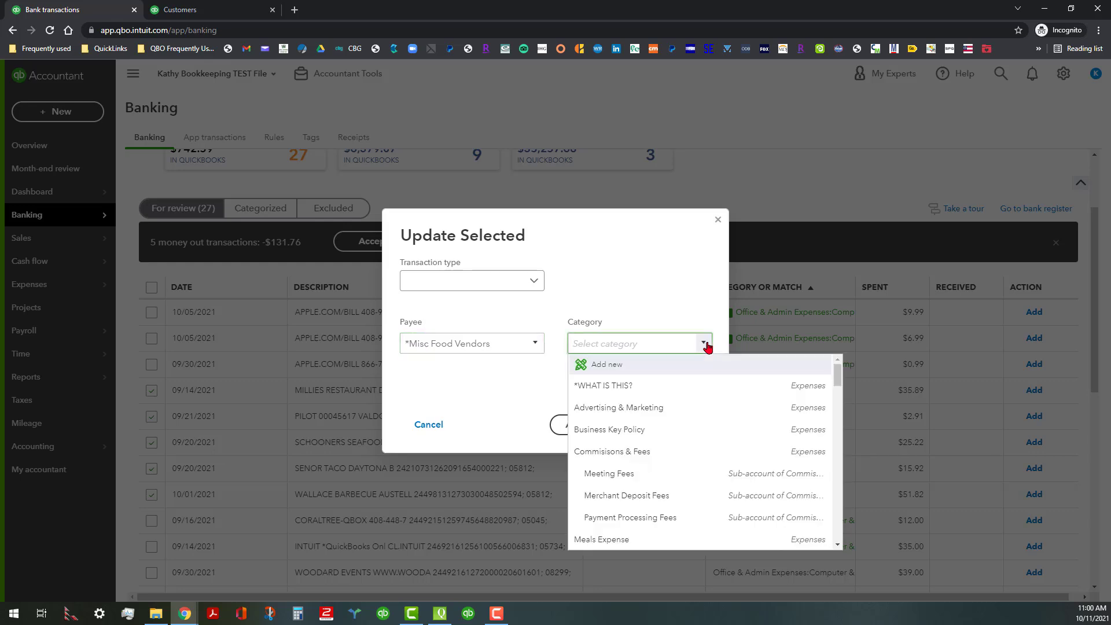
pyautogui.write("Owner's Investment")
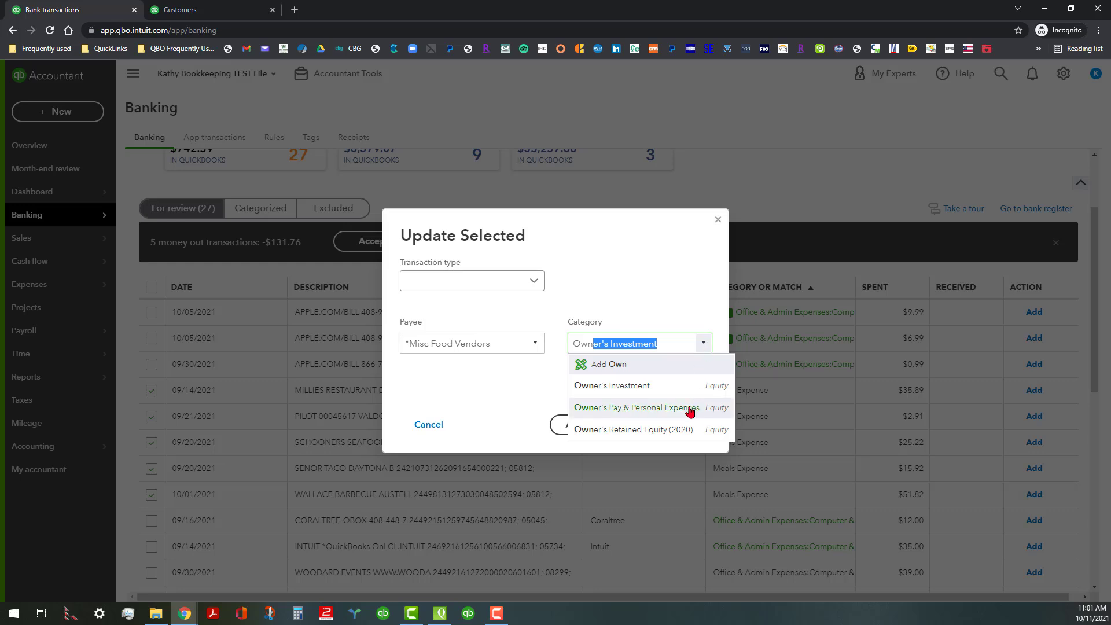
pyautogui.click(689, 409)
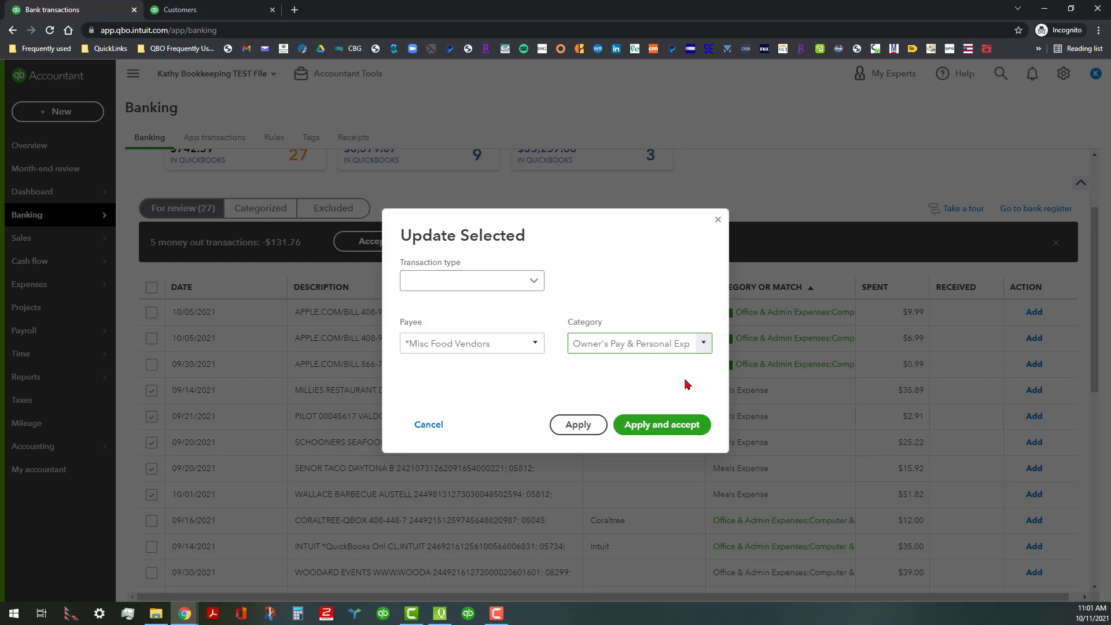
pyautogui.click(574, 427)
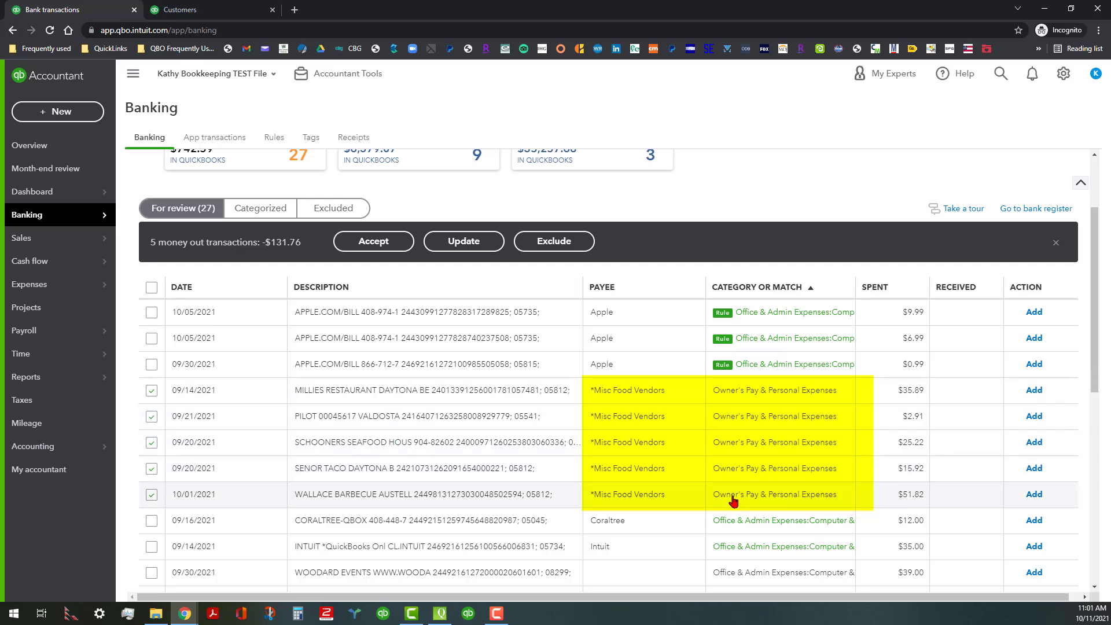
# - Change the vendor of the 09/21/2021 Pilot transaction to *Misc Retail Vendors and collapse its details
pyautogui.click(357, 417)
pyautogui.click(314, 493)
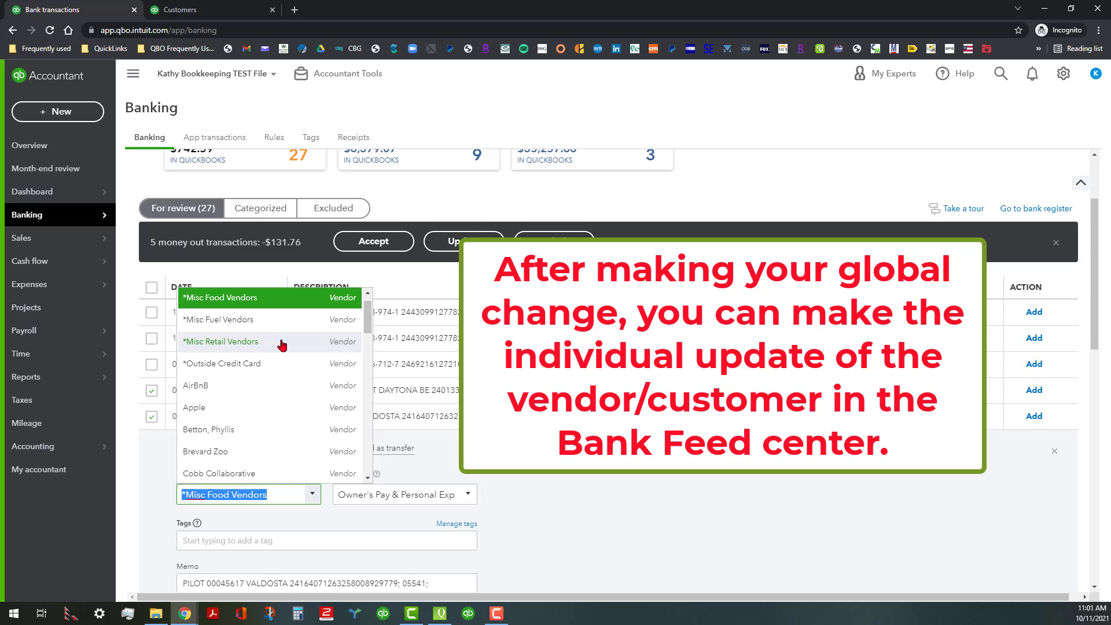
pyautogui.click(281, 345)
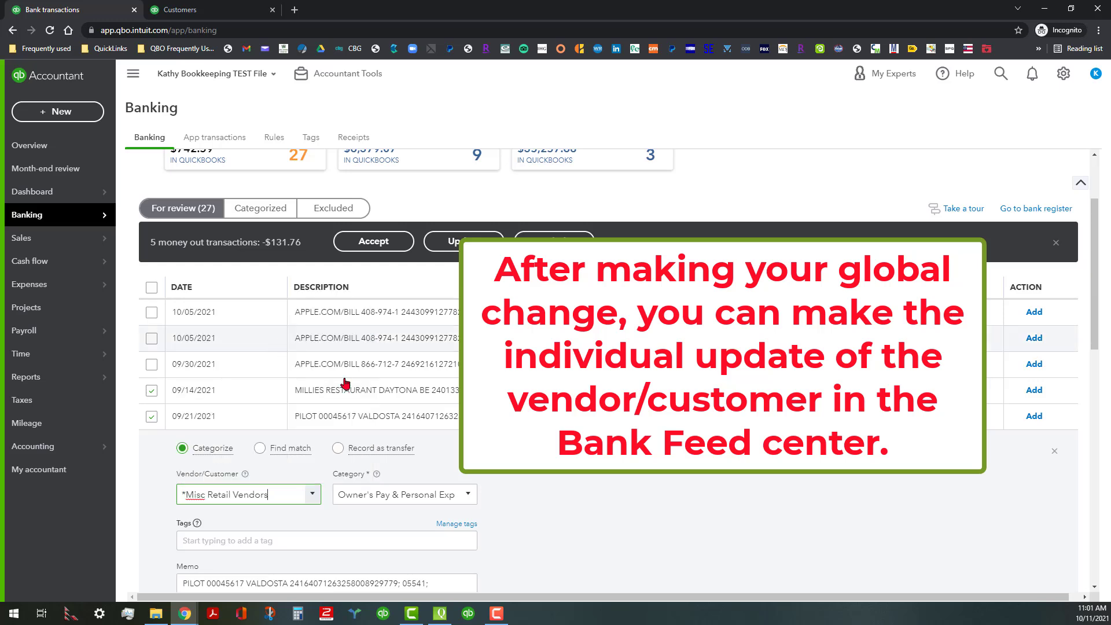
pyautogui.click(1054, 452)
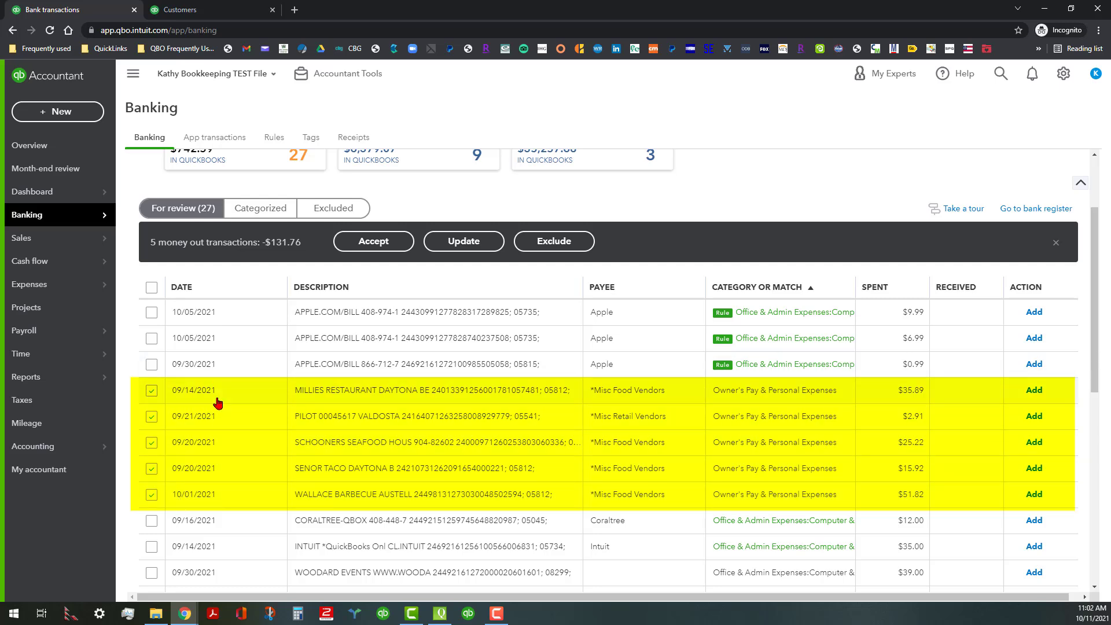
# - Accept the five selected transactions together, closing the bulk update form without further changes
pyautogui.click(468, 243)
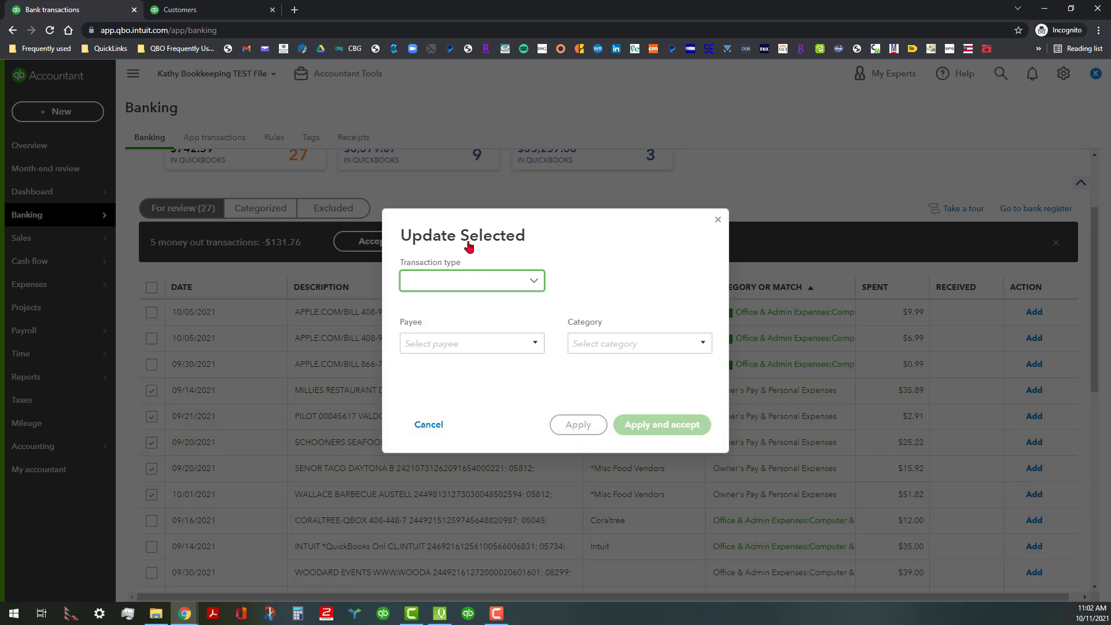
pyautogui.click(717, 220)
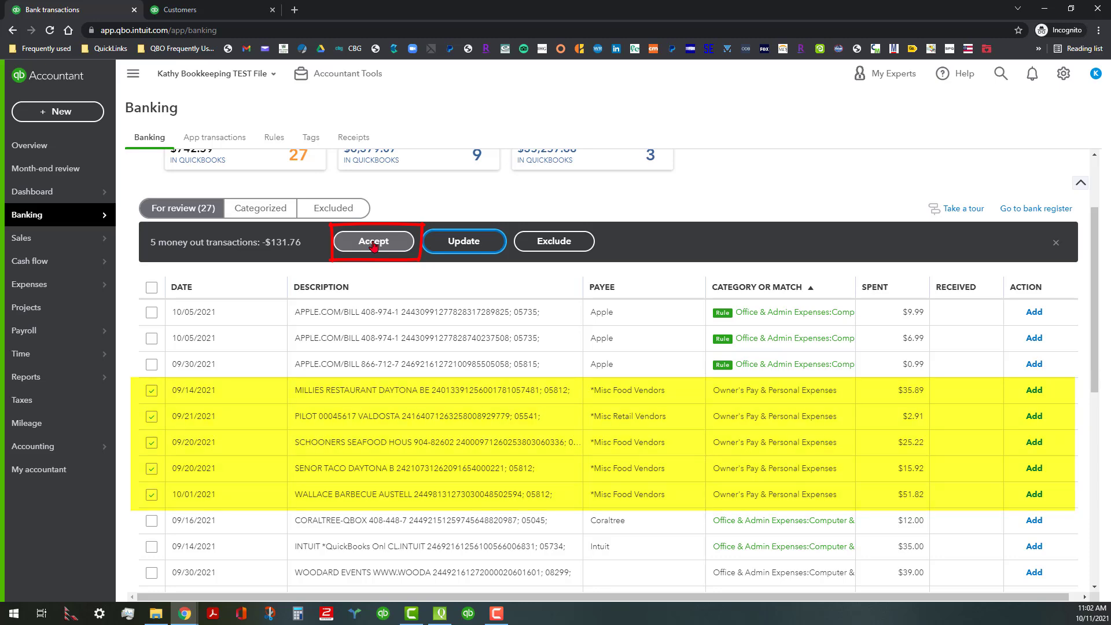
pyautogui.click(373, 243)
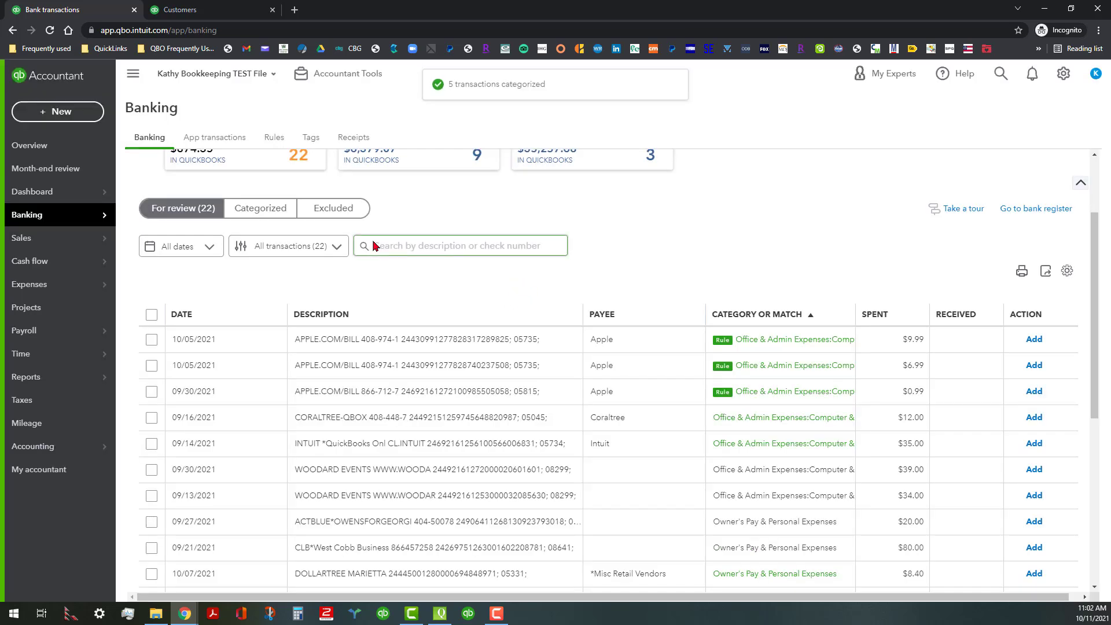
# - Check the accepted transactions in the categorized list and in the Fidelity Rewards VISA bank register
pyautogui.click(278, 210)
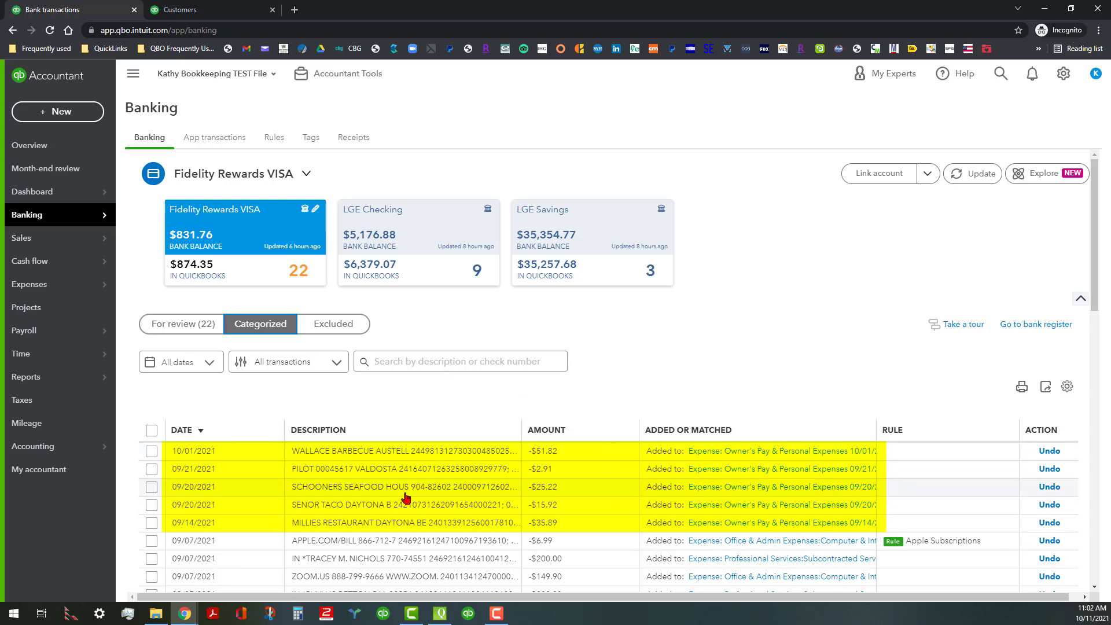
pyautogui.click(1036, 326)
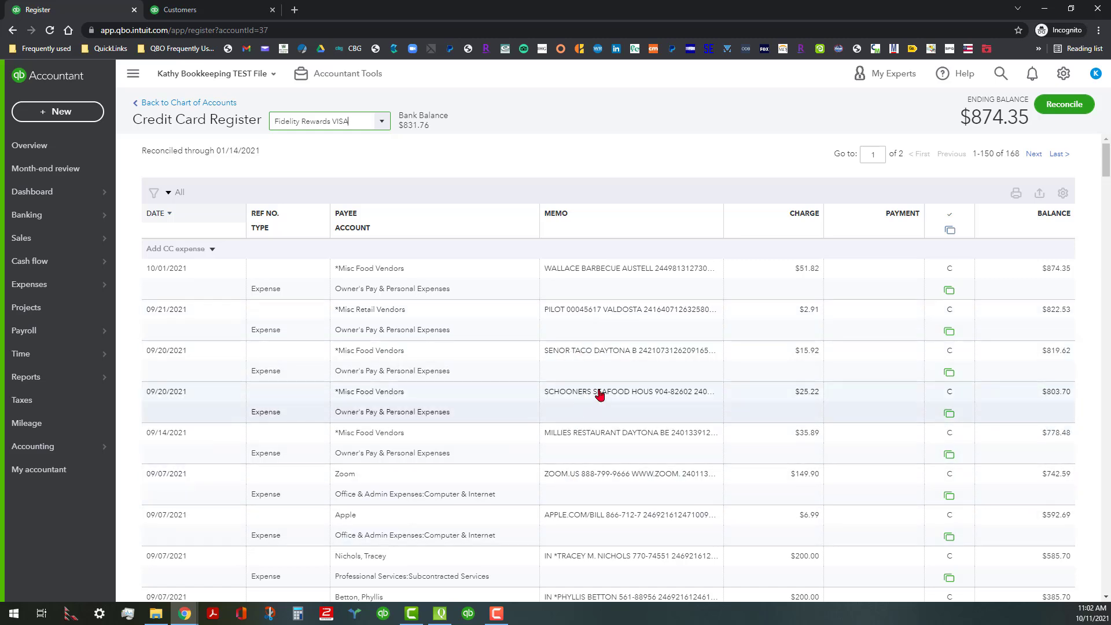
pyautogui.scroll(-3, 598, 392)
pyautogui.scroll(3, 599, 395)
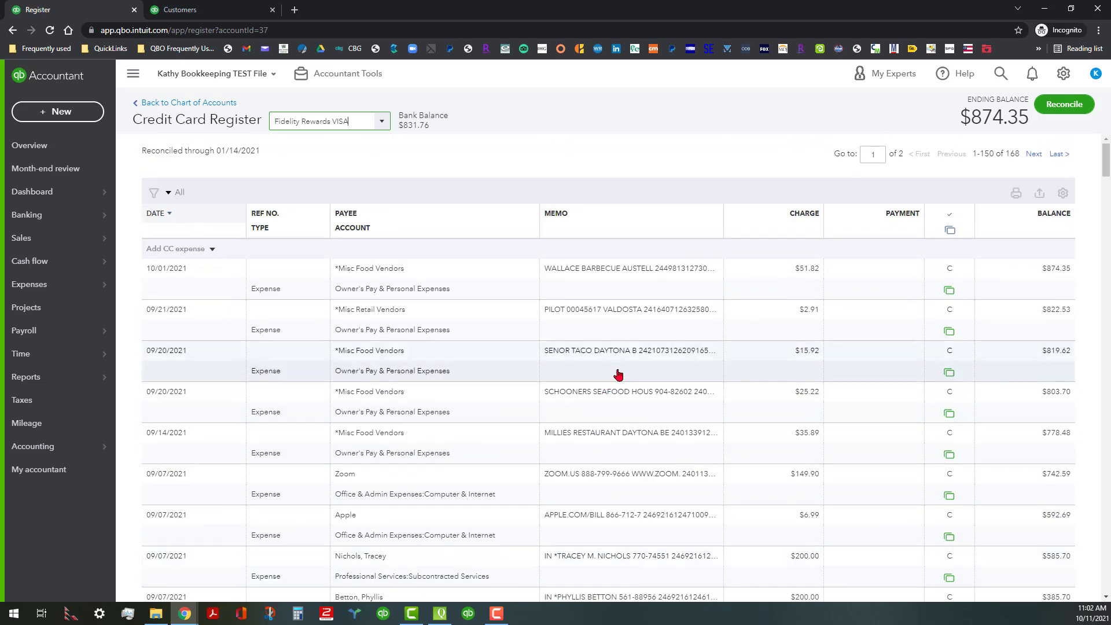
# - Return to the bank transactions awaiting review and sort them by category or match
pyautogui.moveTo(76, 214)
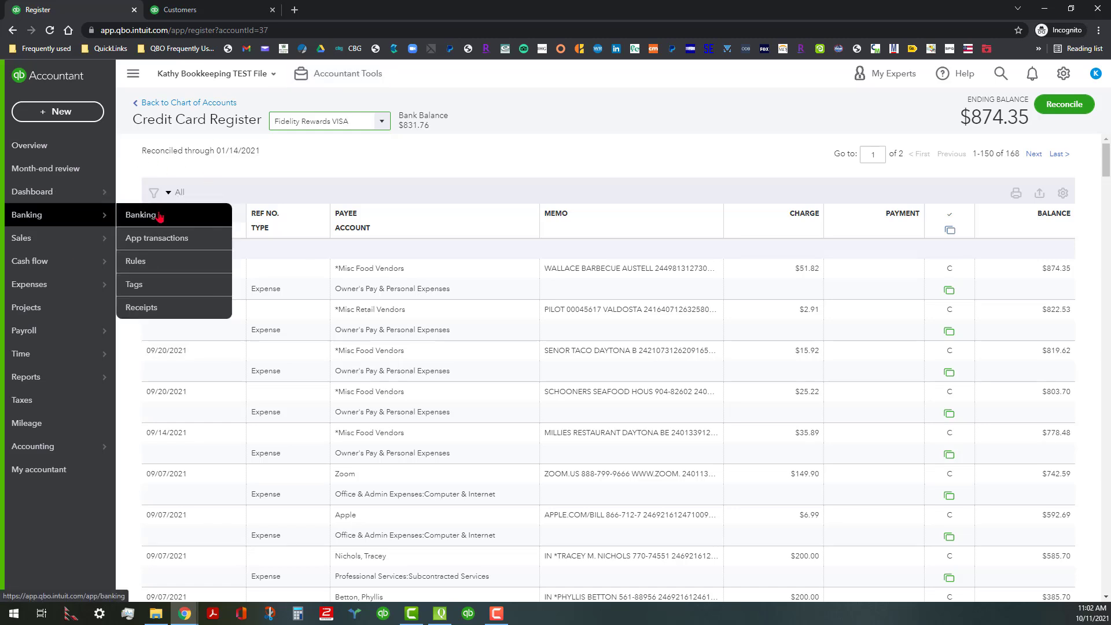
pyautogui.click(140, 215)
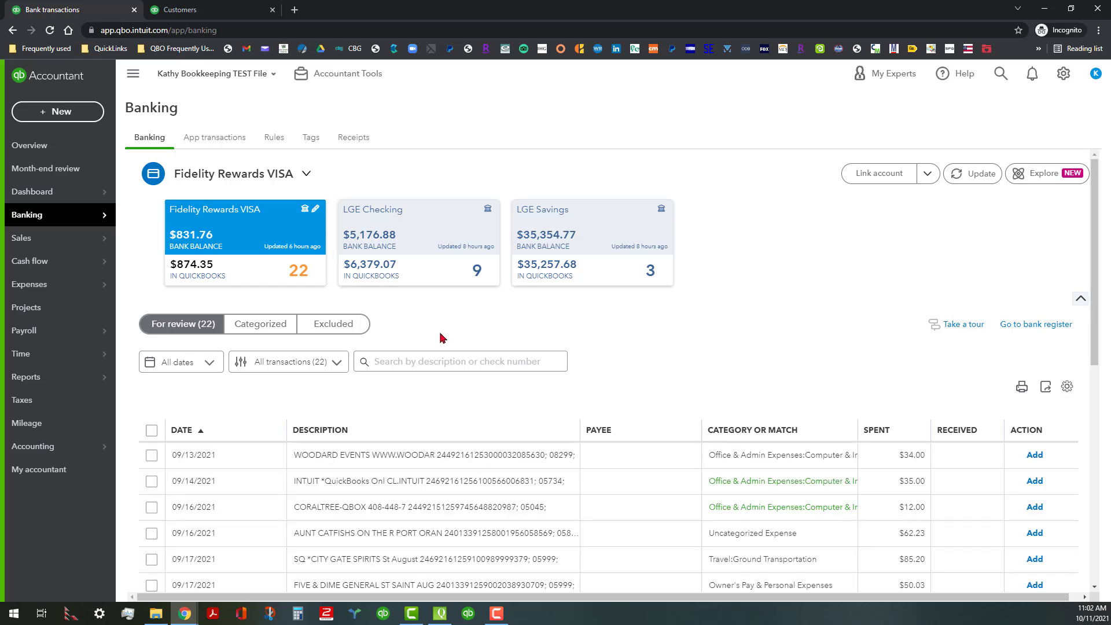
pyautogui.scroll(-3, 456, 382)
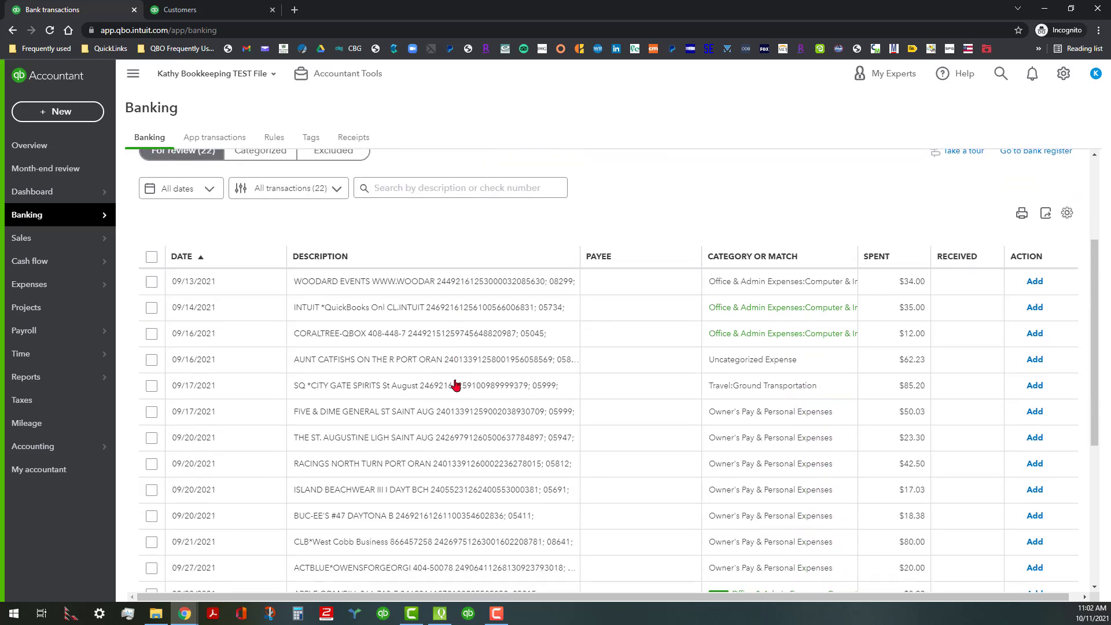
pyautogui.scroll(-4, 471, 382)
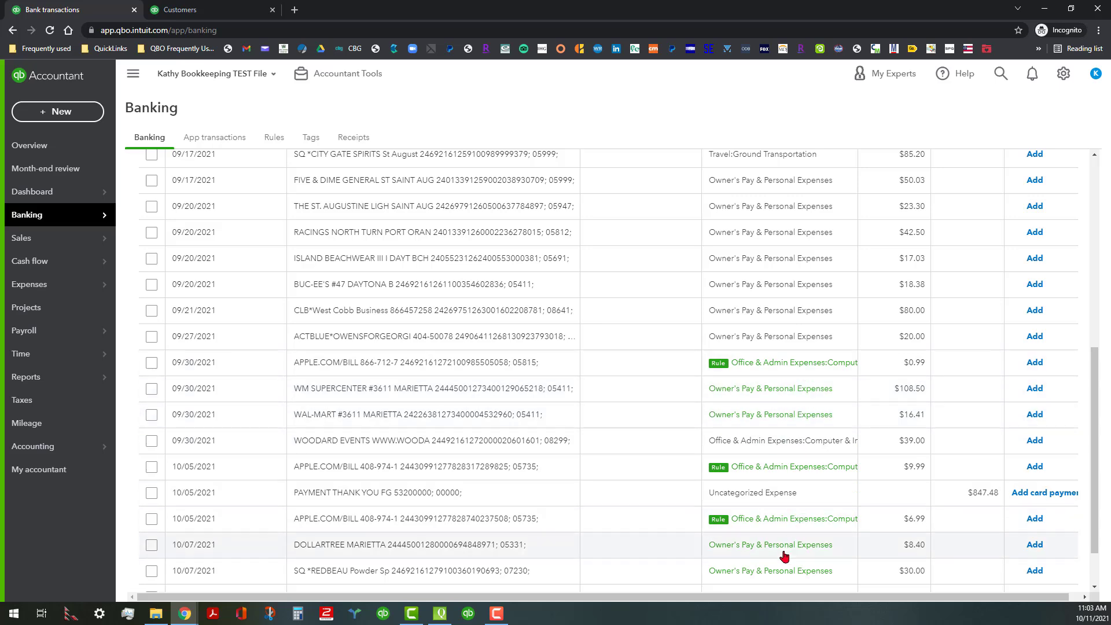
pyautogui.scroll(-2, 792, 556)
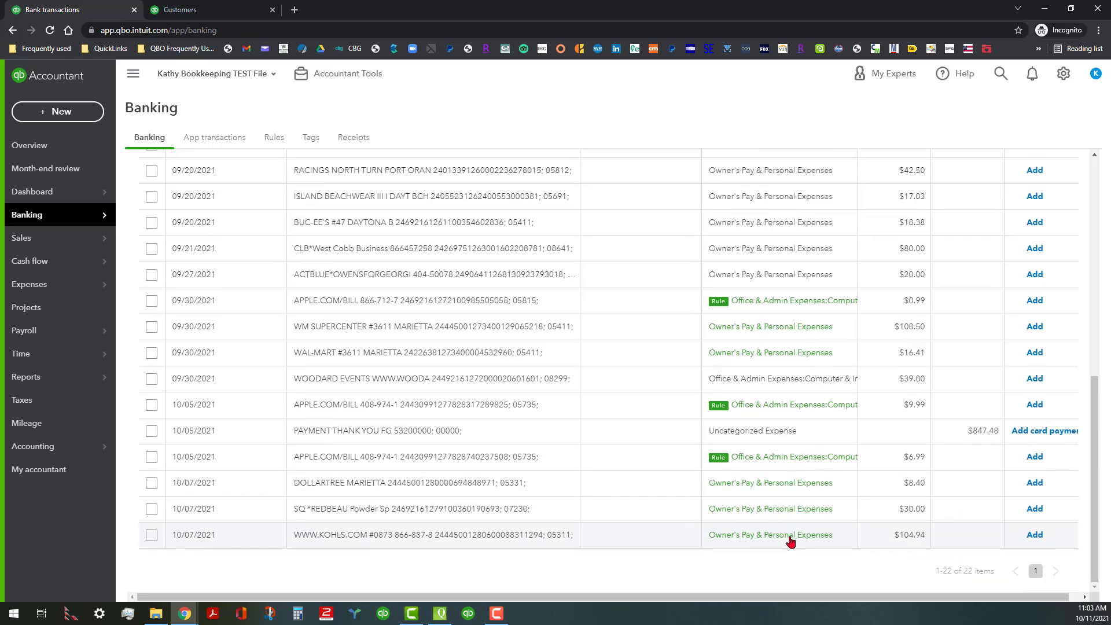
pyautogui.scroll(7, 791, 541)
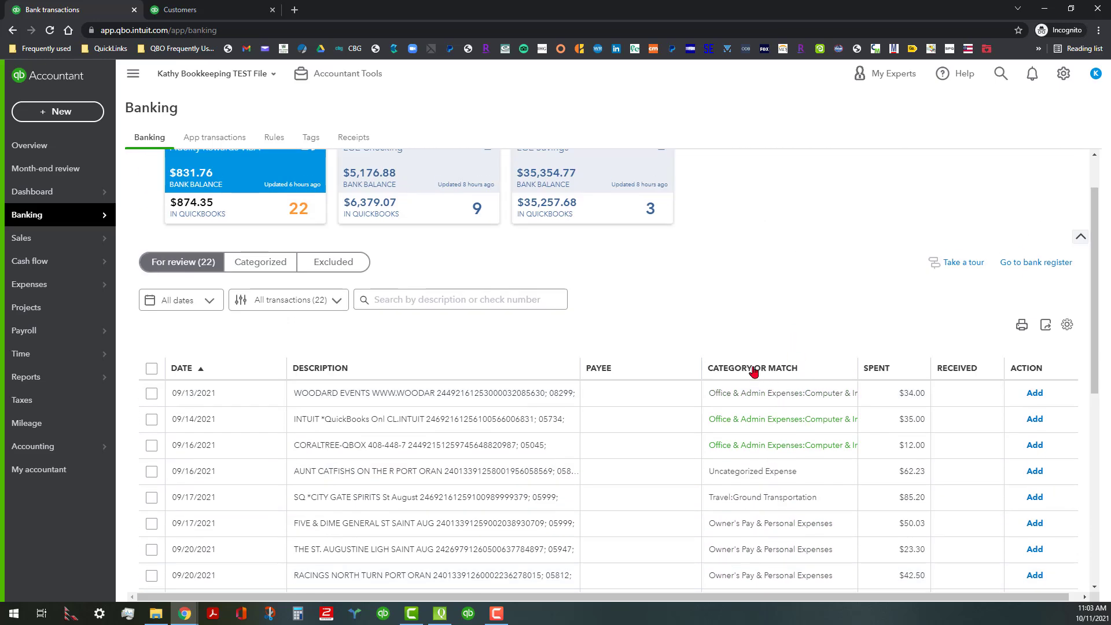
pyautogui.click(753, 368)
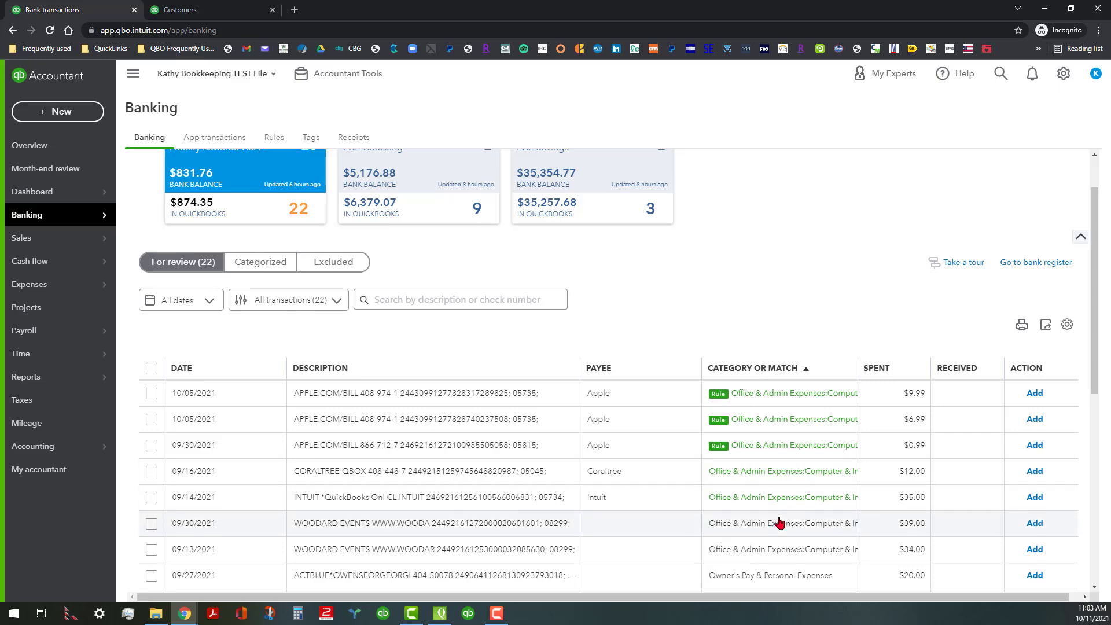
# - Select only the two Woodard Events transactions dated 09/30/2021 and 09/13/2021 among those awaiting review
pyautogui.scroll(-4, 778, 524)
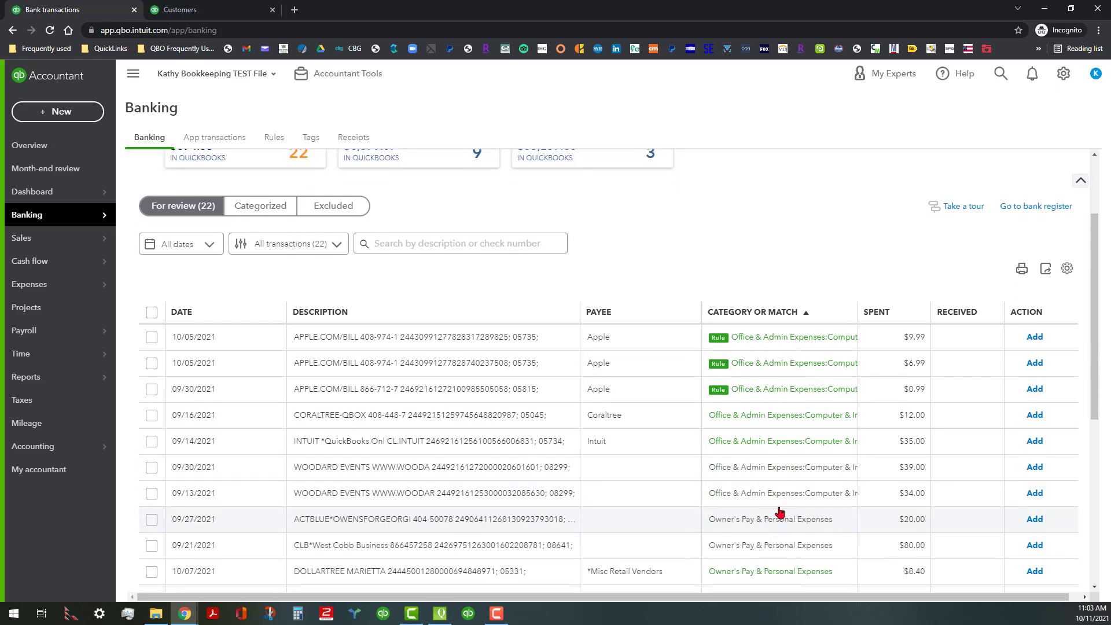
pyautogui.scroll(-3, 775, 508)
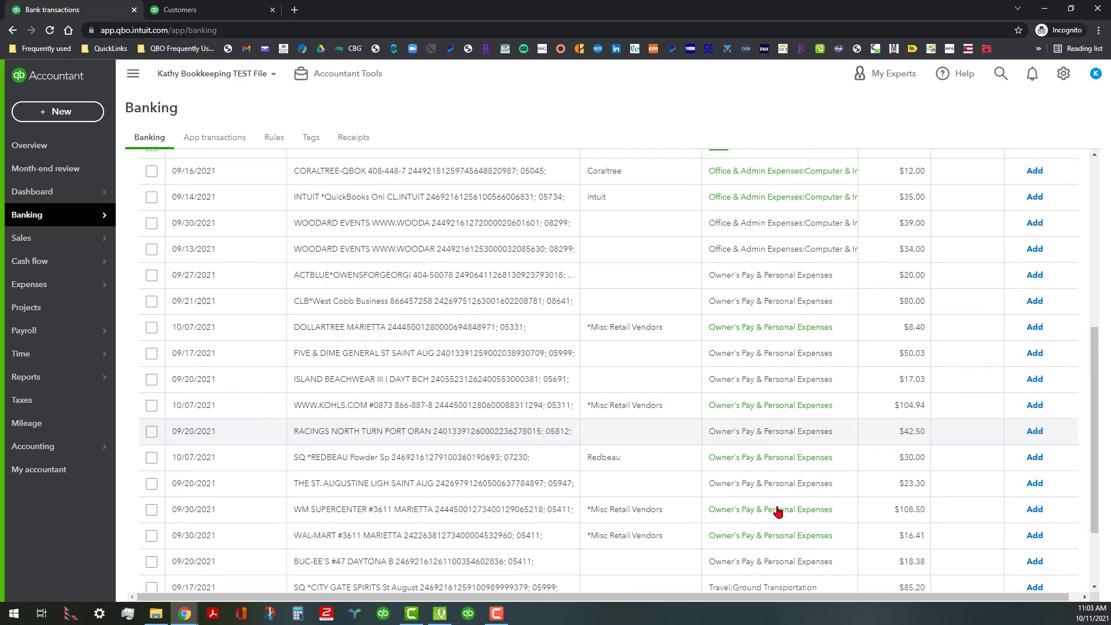
pyautogui.scroll(3, 767, 503)
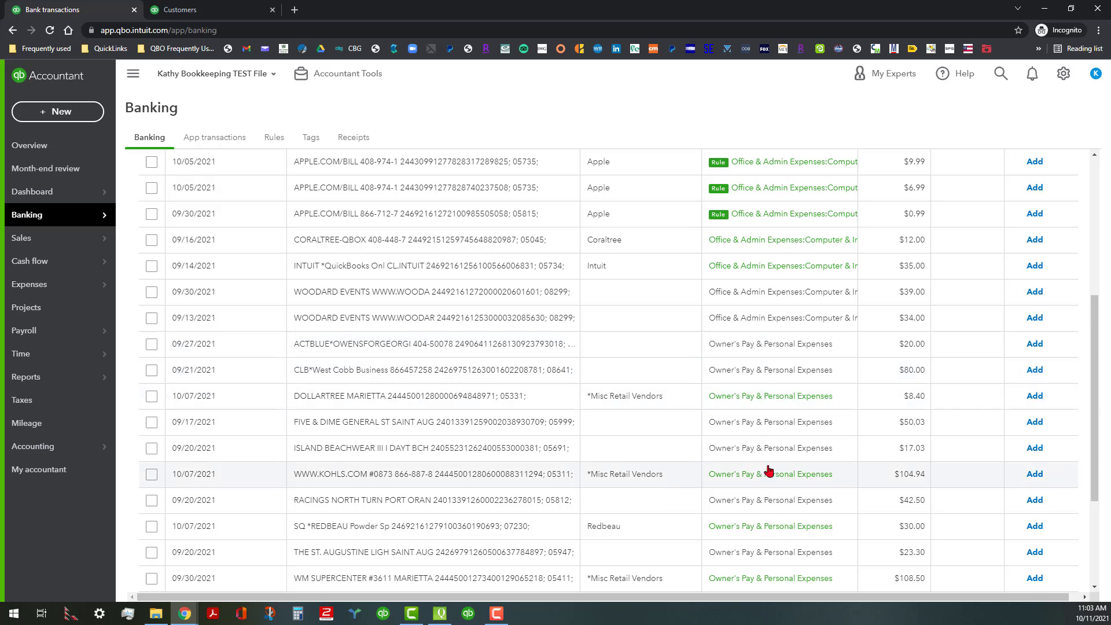
pyautogui.scroll(3, 773, 478)
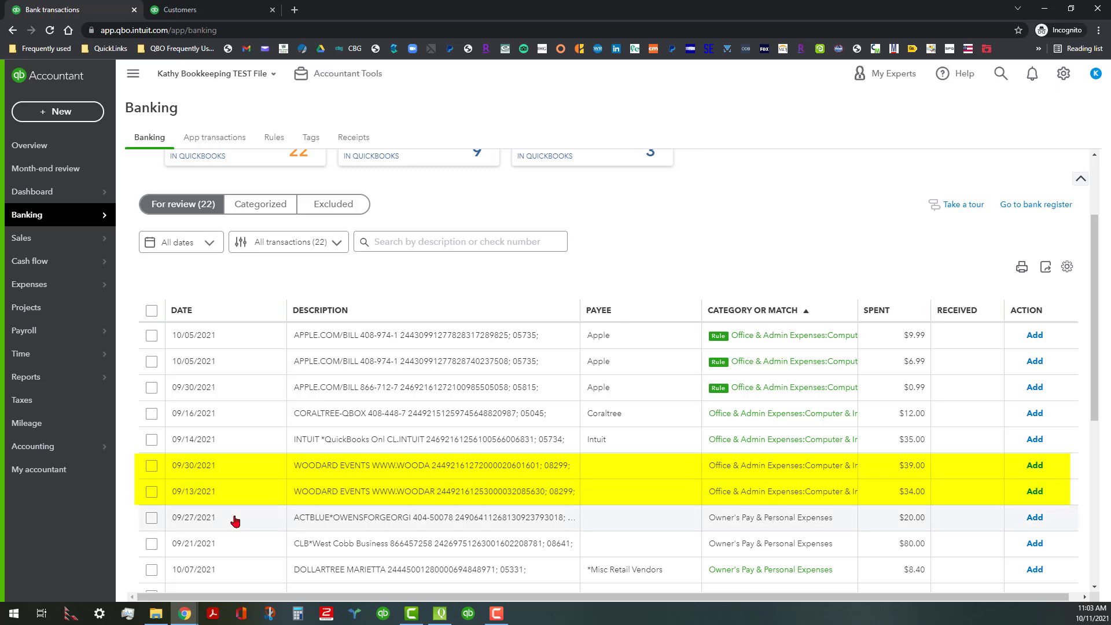
pyautogui.click(152, 492)
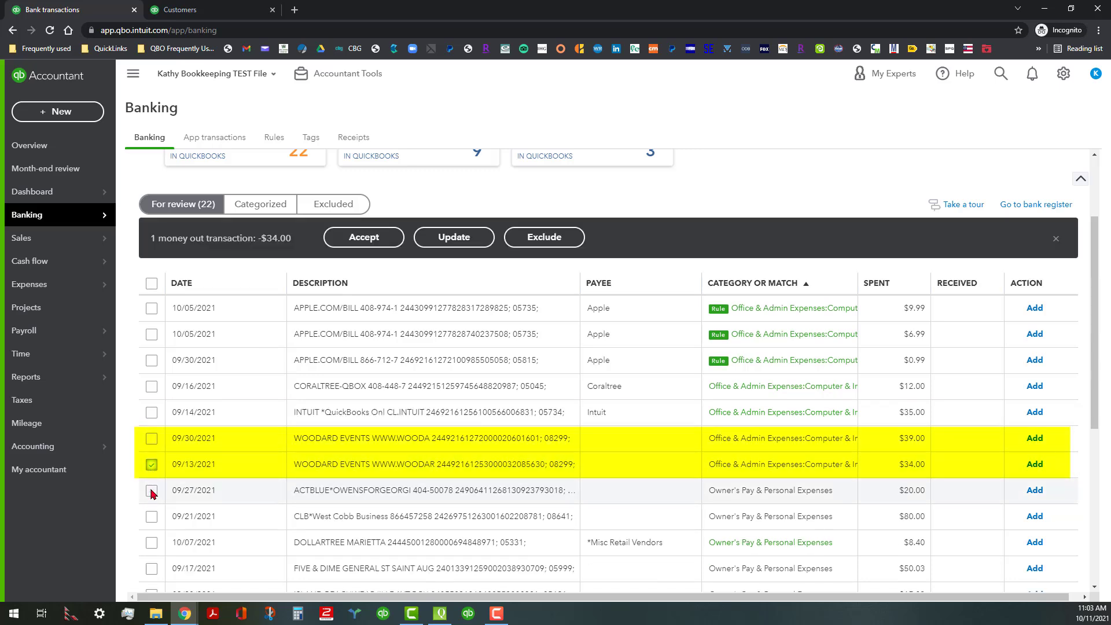
pyautogui.click(152, 491)
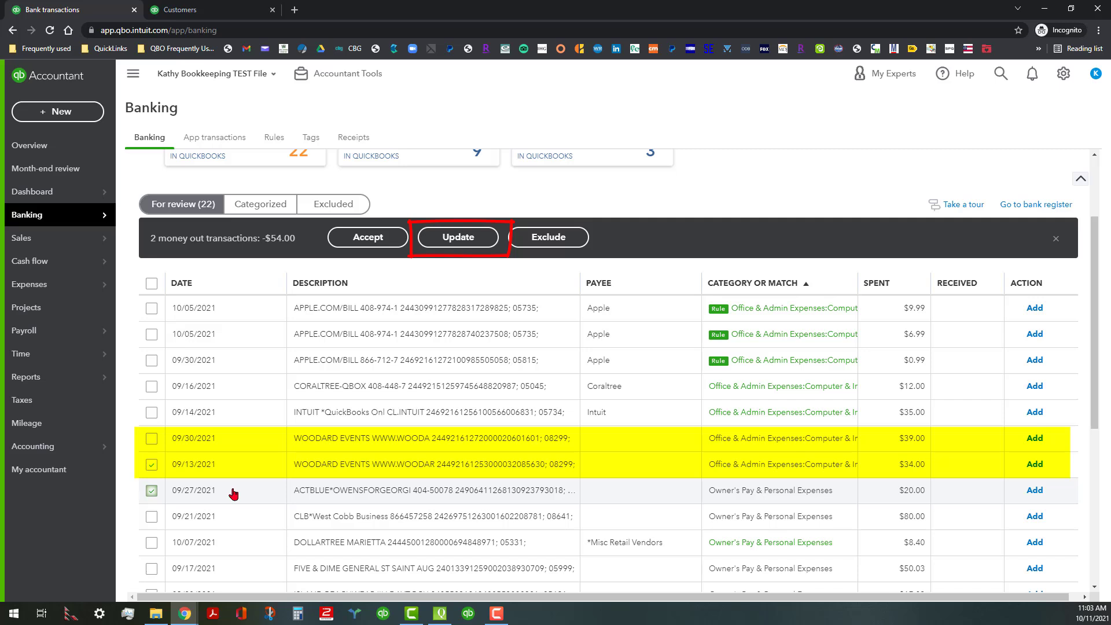
pyautogui.click(151, 491)
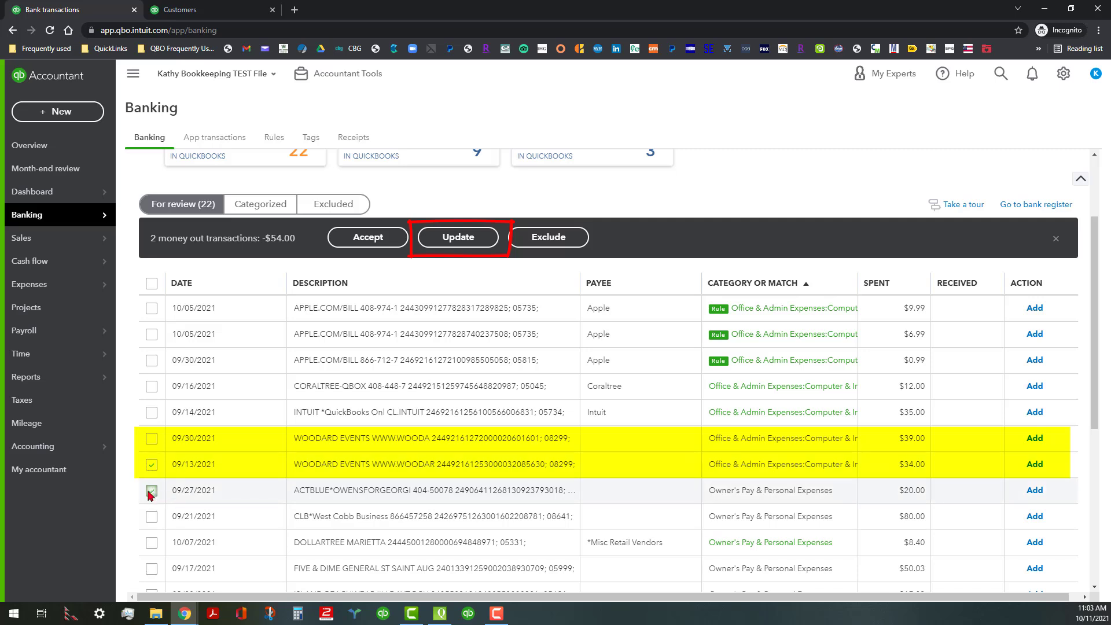
pyautogui.click(151, 440)
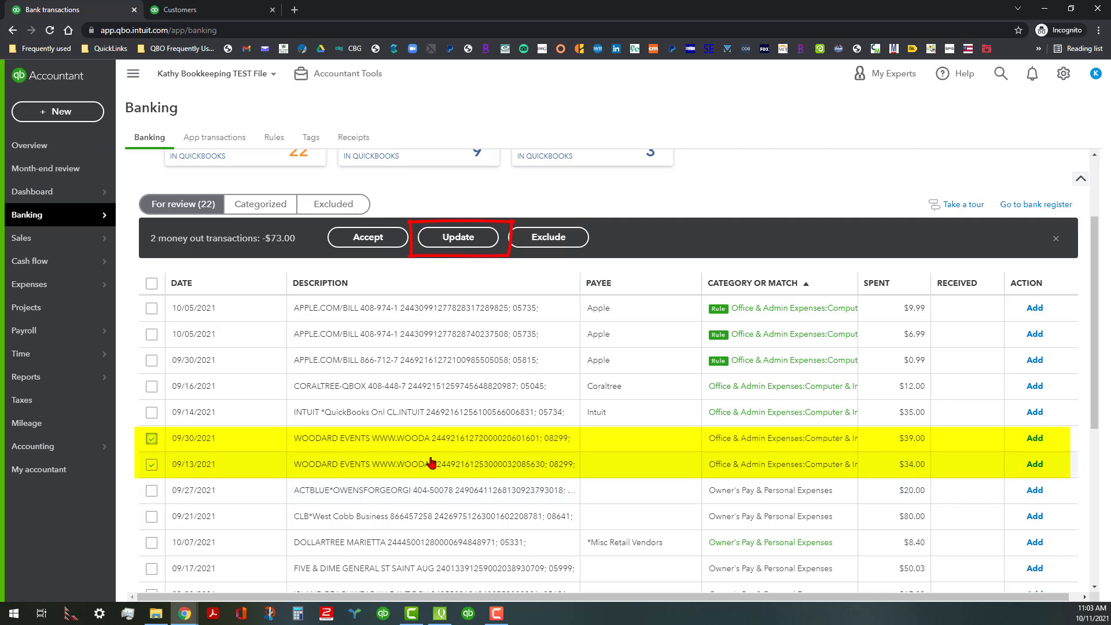
# - Start a bulk update of the two selected transactions and set the payee to Woodard Events LLC (C)
pyautogui.click(471, 243)
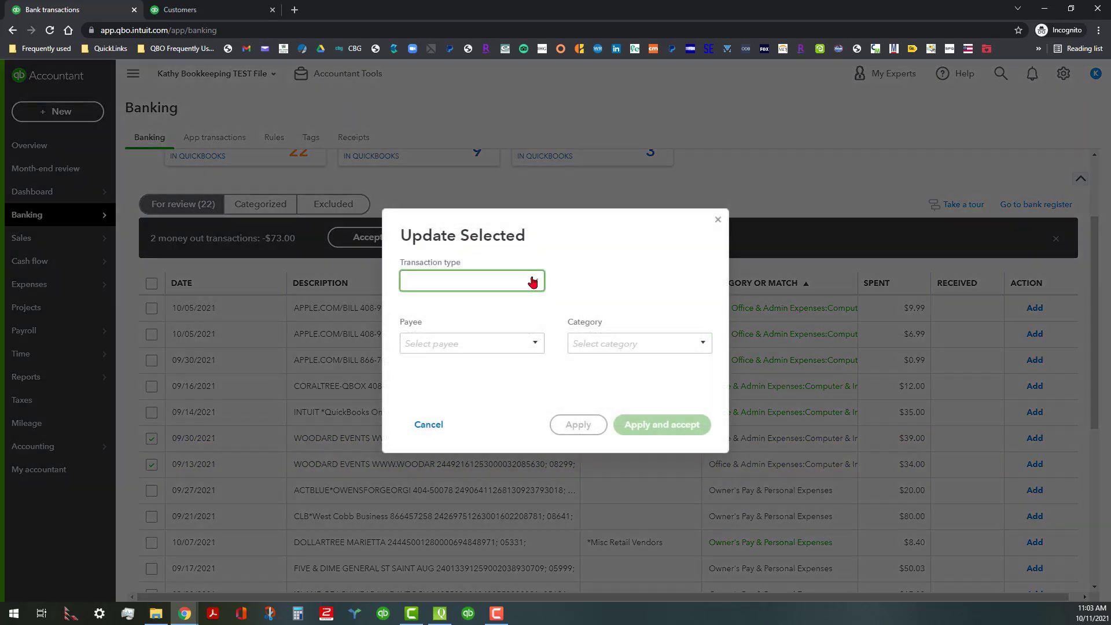
pyautogui.click(537, 343)
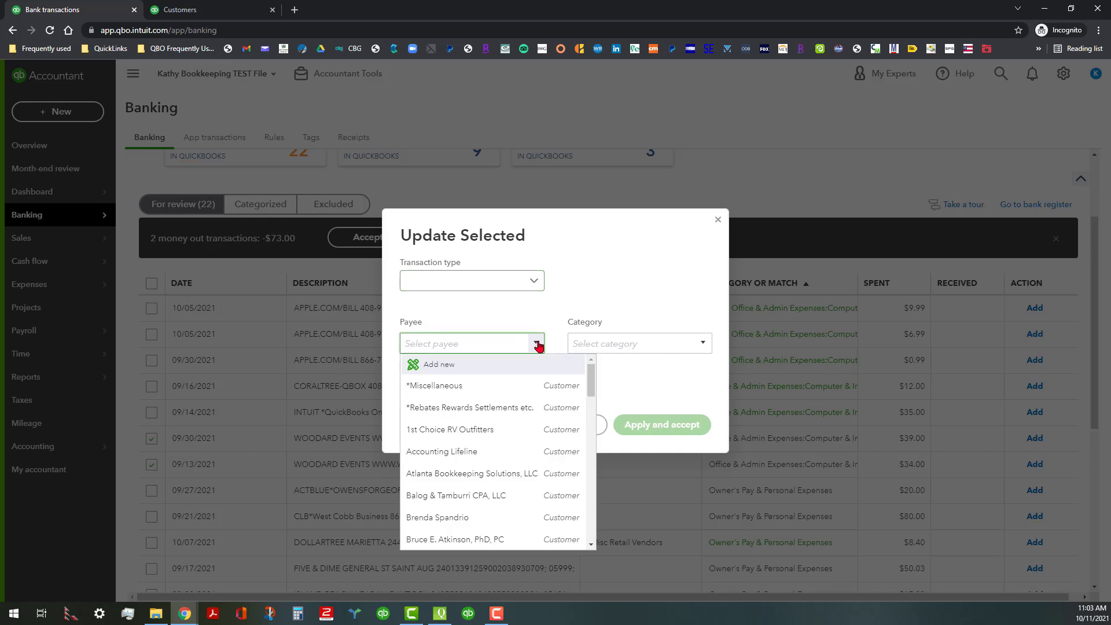
pyautogui.write('woo')
pyautogui.click(502, 386)
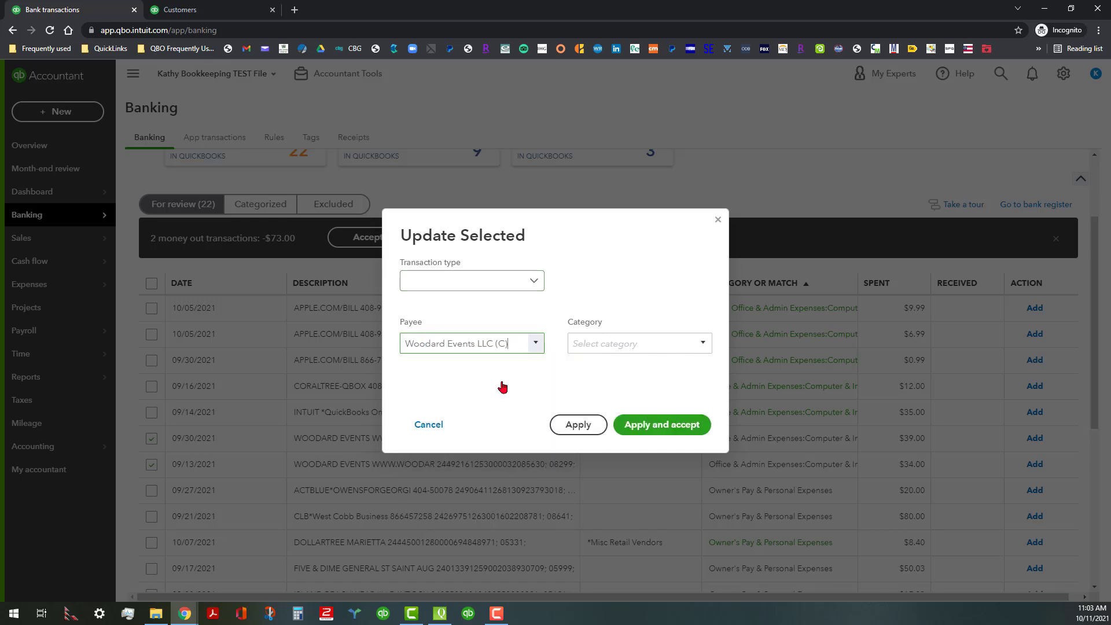
# - Set the category to Commisisons & Fees:Meeting Fees and apply and accept the bulk update, dismissing the rule suggestion
pyautogui.click(697, 345)
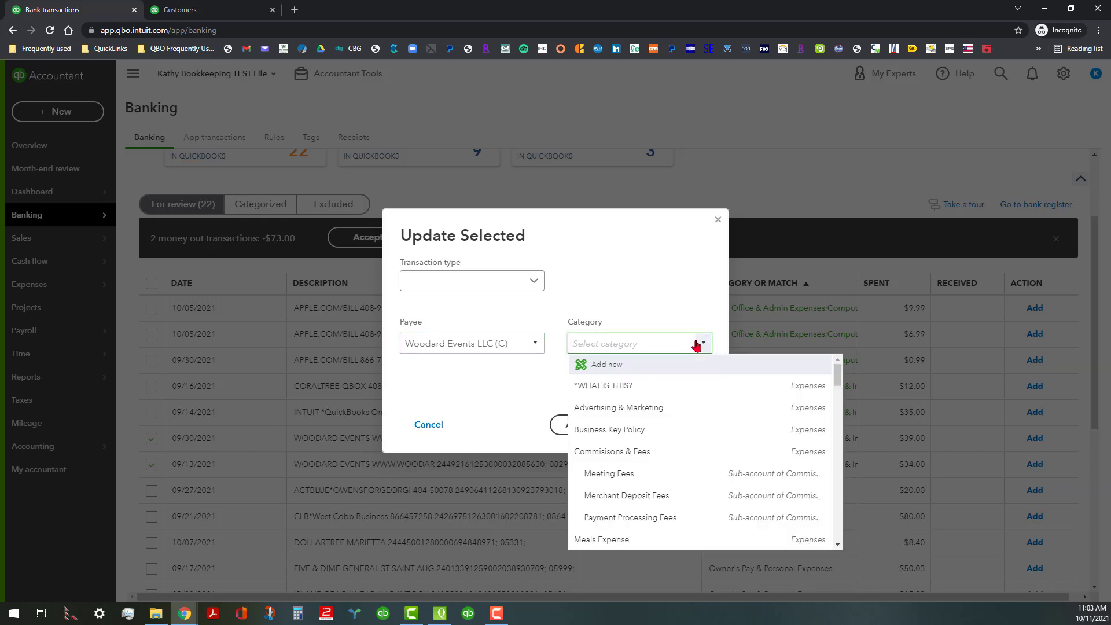
pyautogui.write('mee')
pyautogui.click(600, 387)
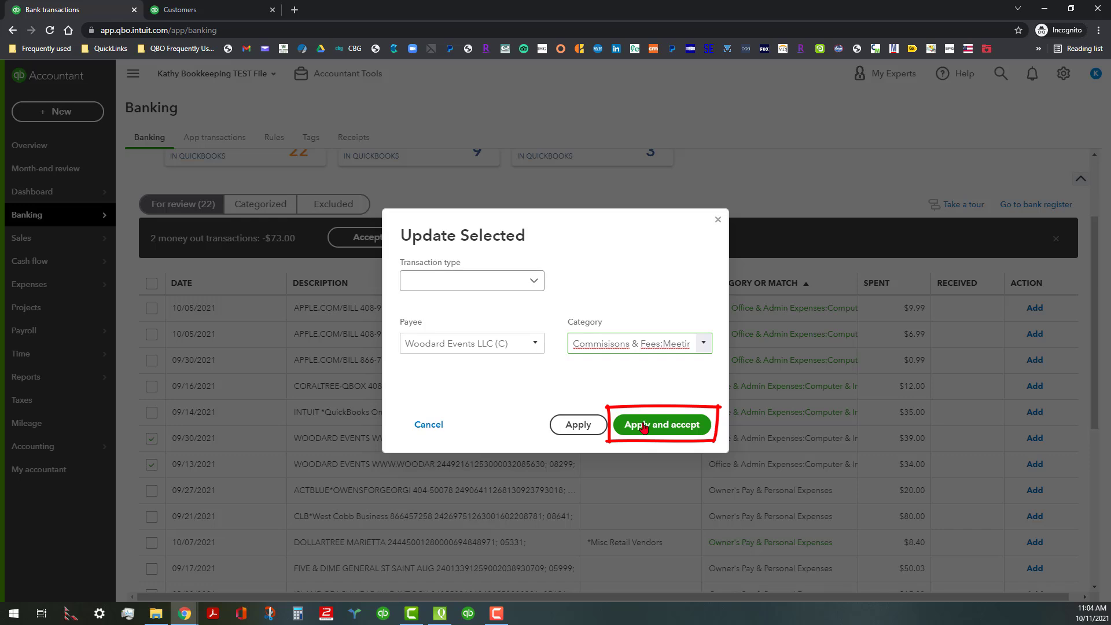
pyautogui.click(644, 425)
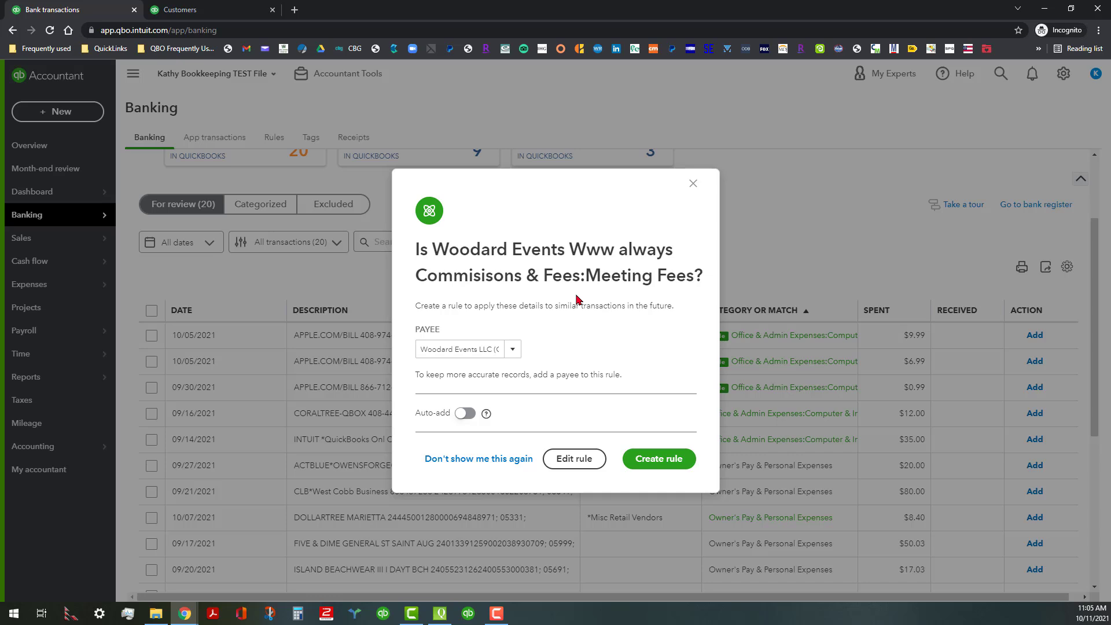
pyautogui.click(693, 184)
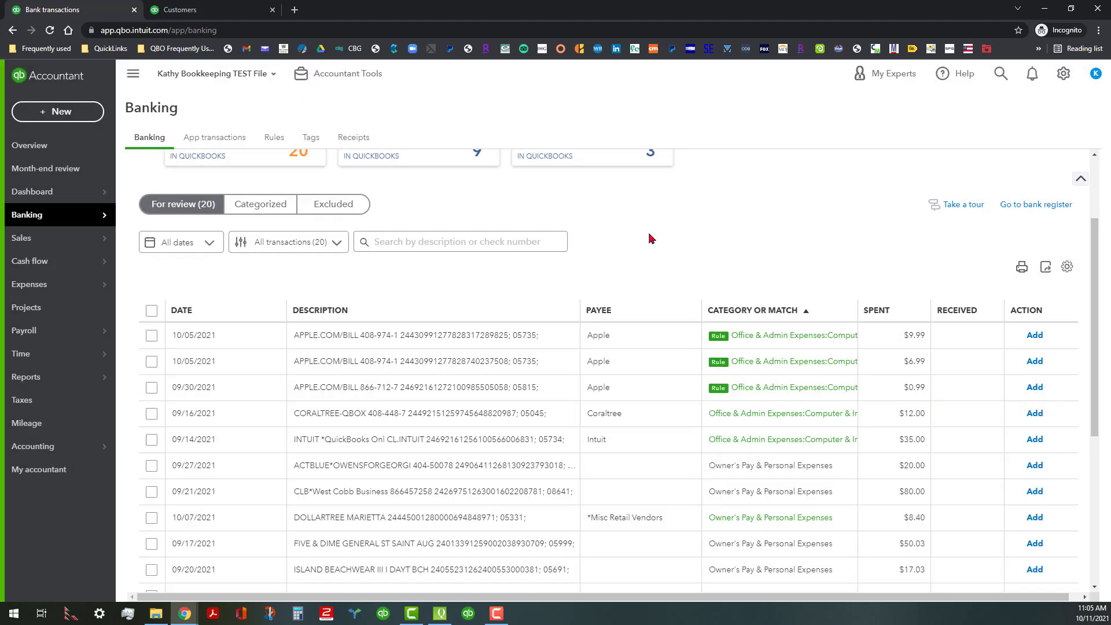
# - Check the accepted Woodard Events transactions in the categorized list
pyautogui.click(258, 206)
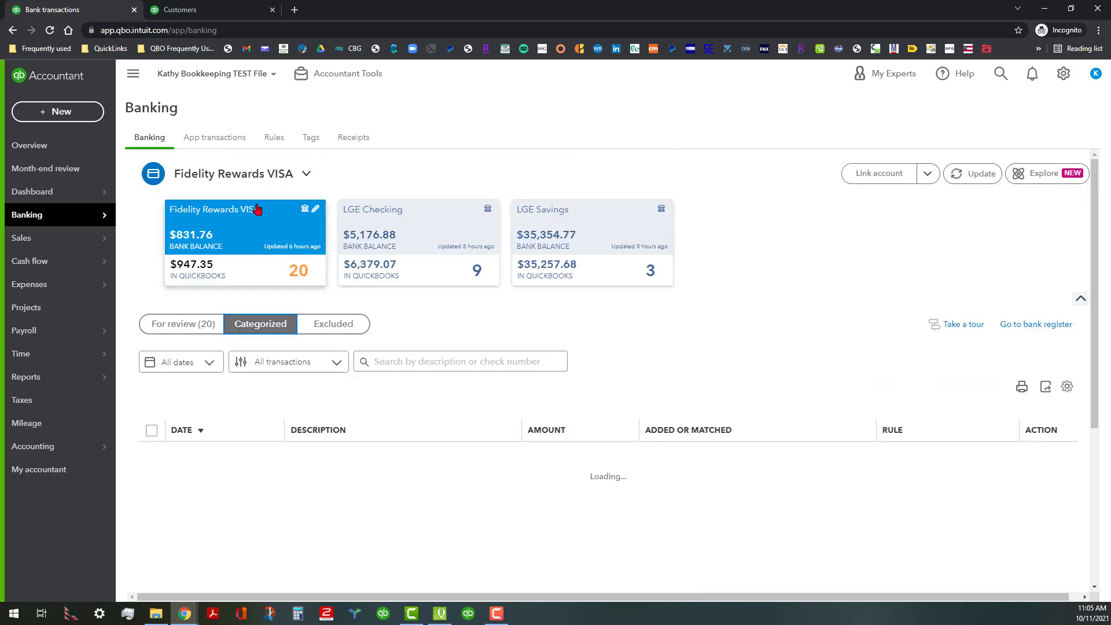